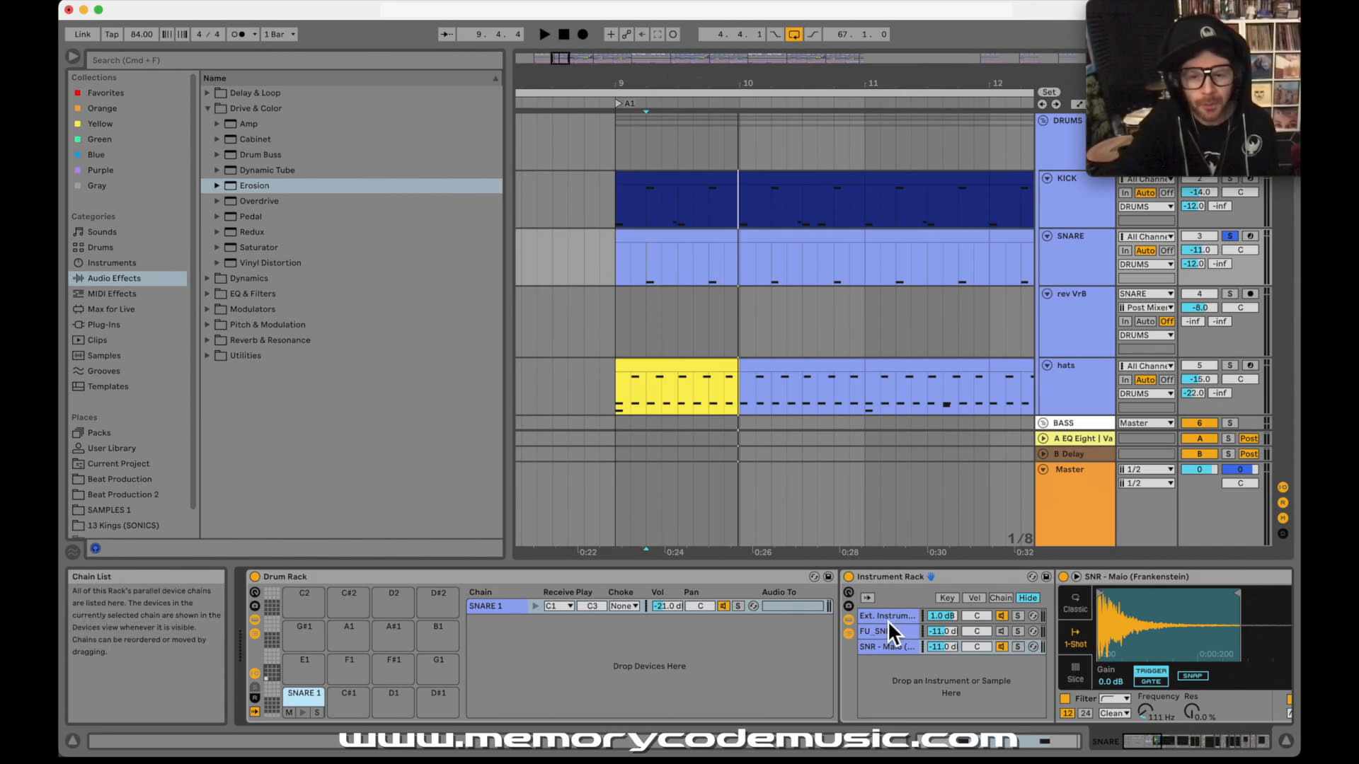
Select the SNR - Maio chain and audition the layered snare from the second beat of bar 9.
click(887, 668)
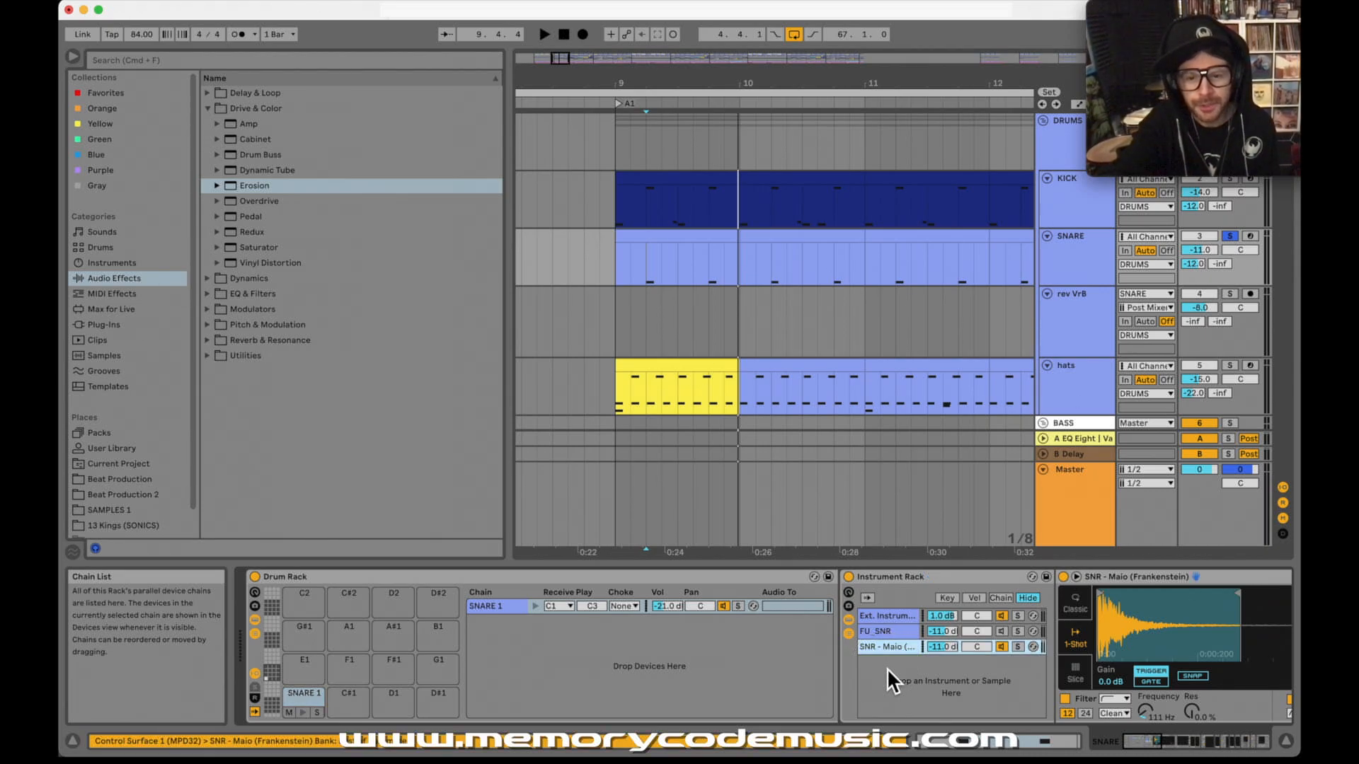
click(648, 260)
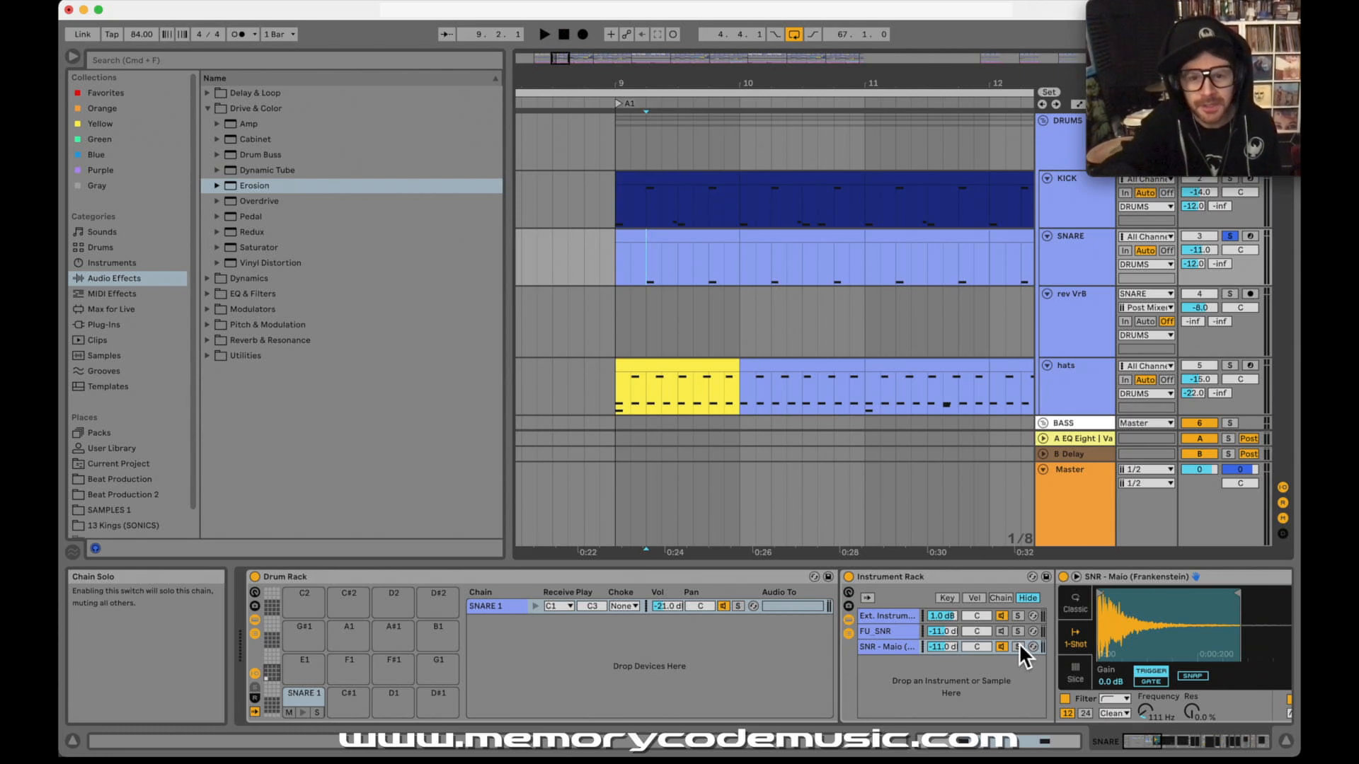
key(space)
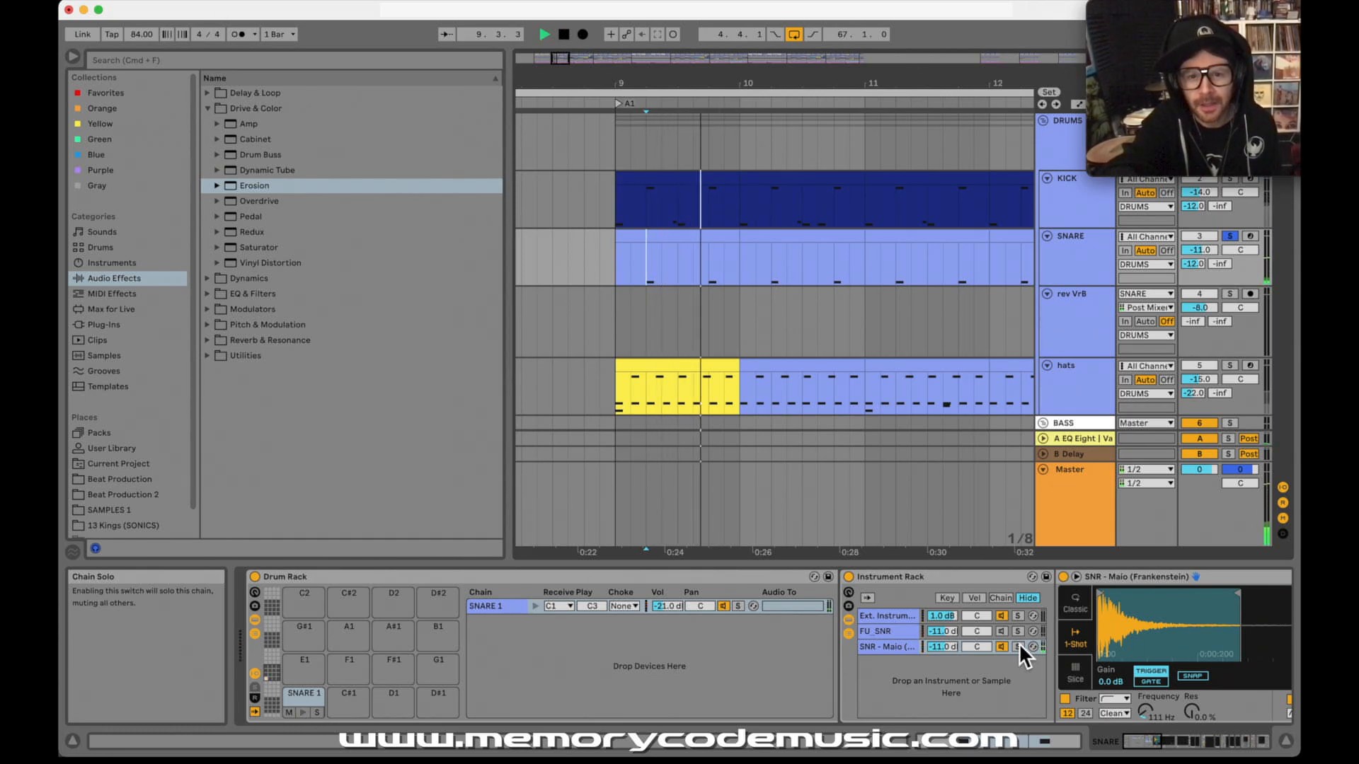
key(space)
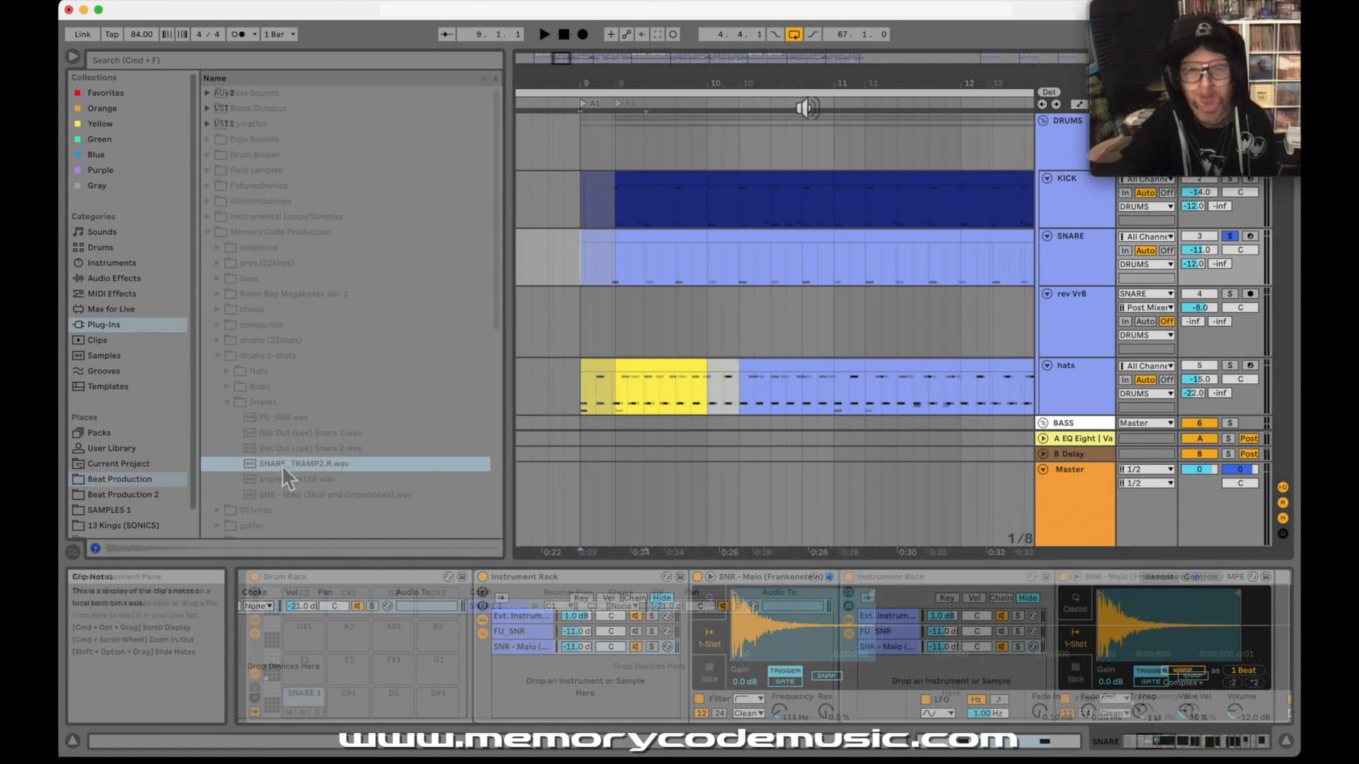
Add SNARE_TRAMP2.R.wav as a new chain in the snare's Instrument Rack, solo it and audition it.
drag(269, 462, 1022, 669)
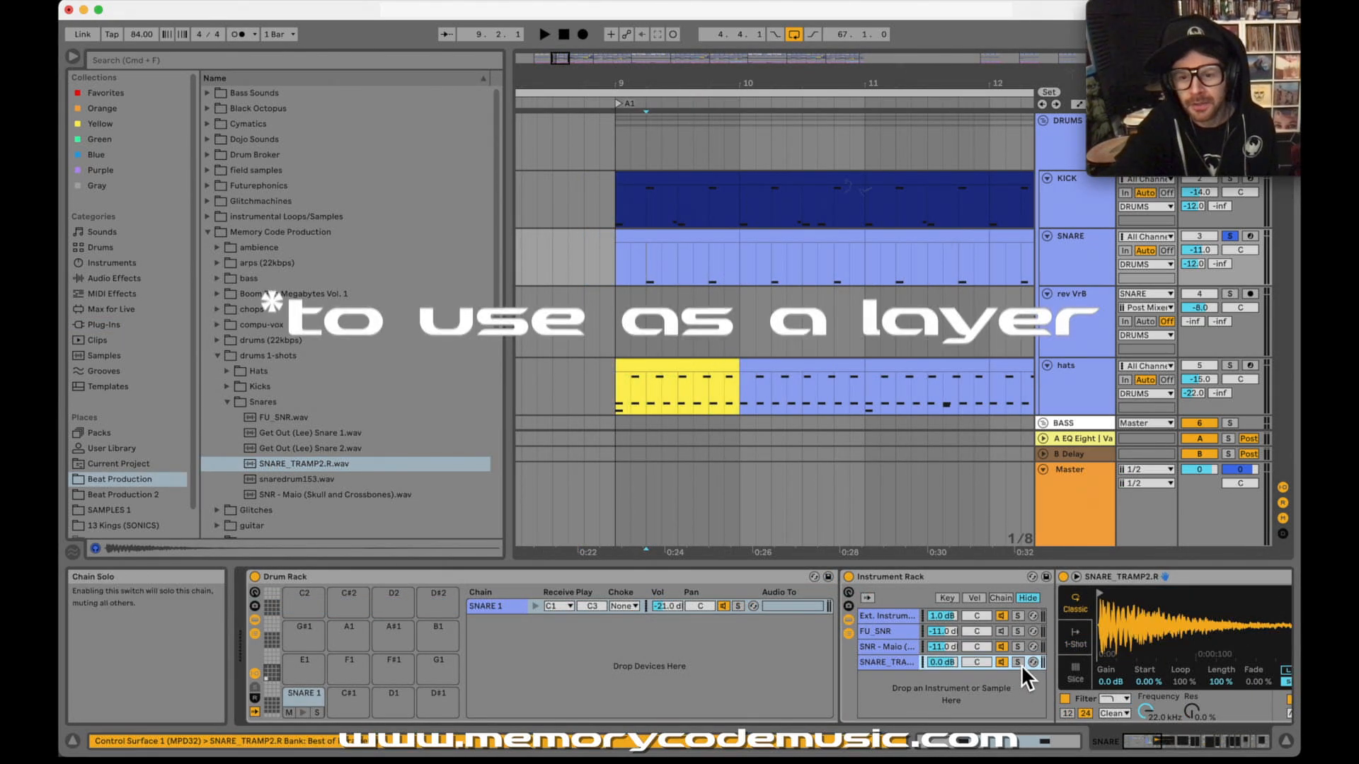
key(space)
key(space)
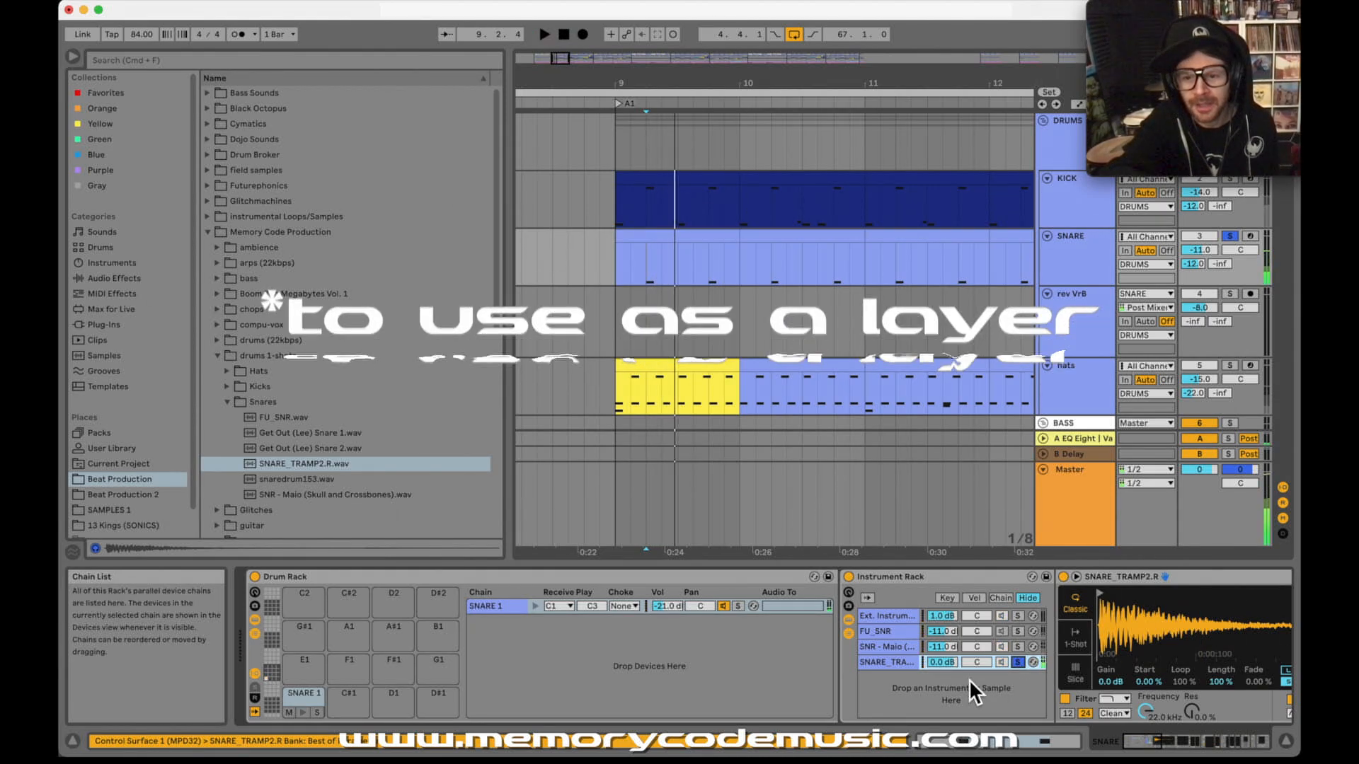
scroll(970, 680, right, 8)
scroll(970, 680, left, 4)
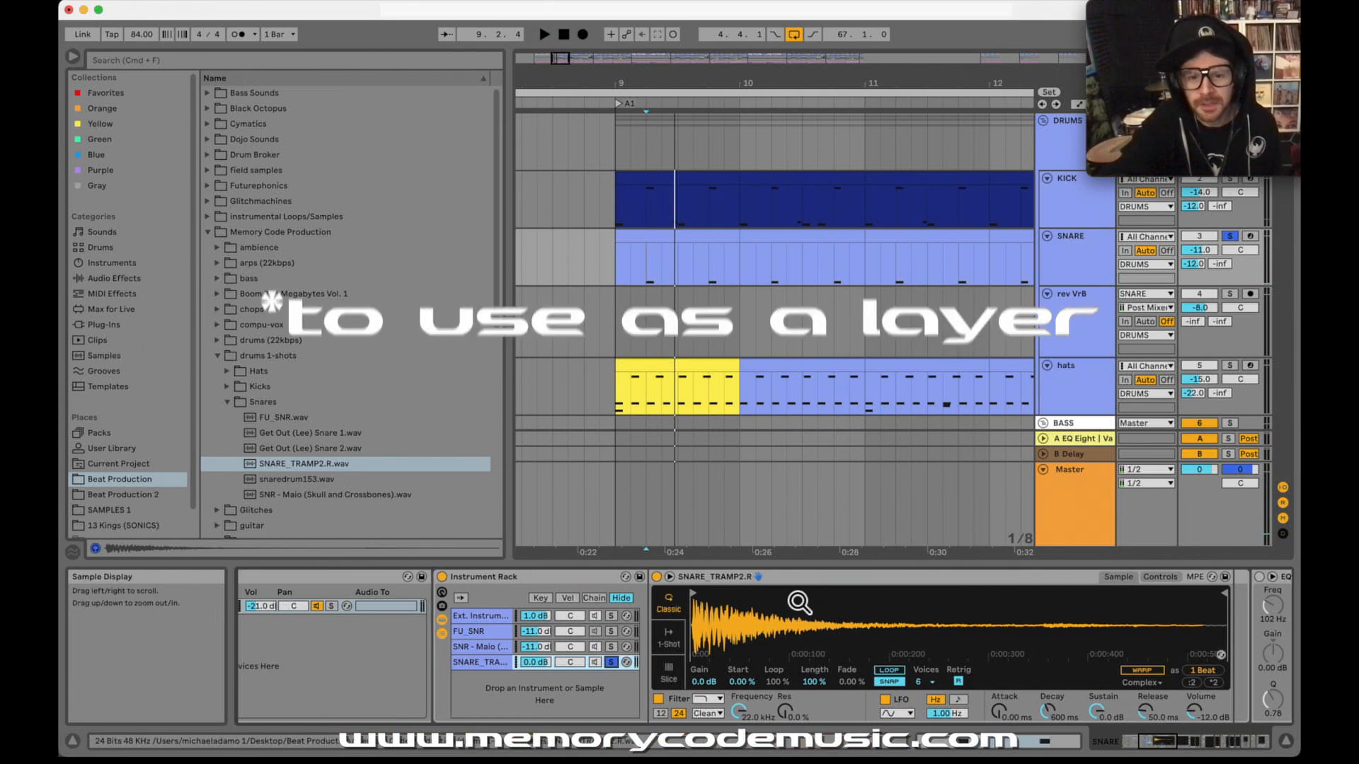
Switch the SNARE_TRAMP2.R sampler to One-Shot playback mode and turn off Snap.
click(780, 579)
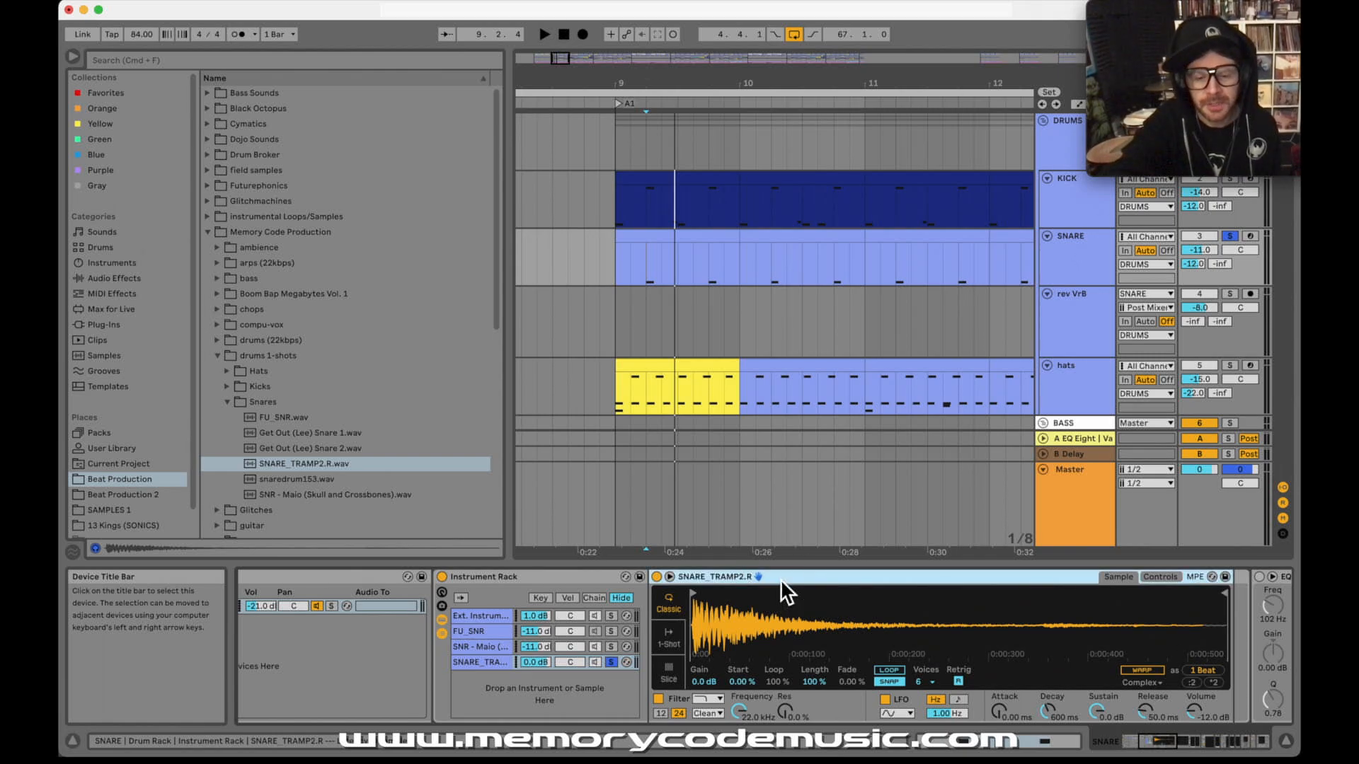
click(671, 642)
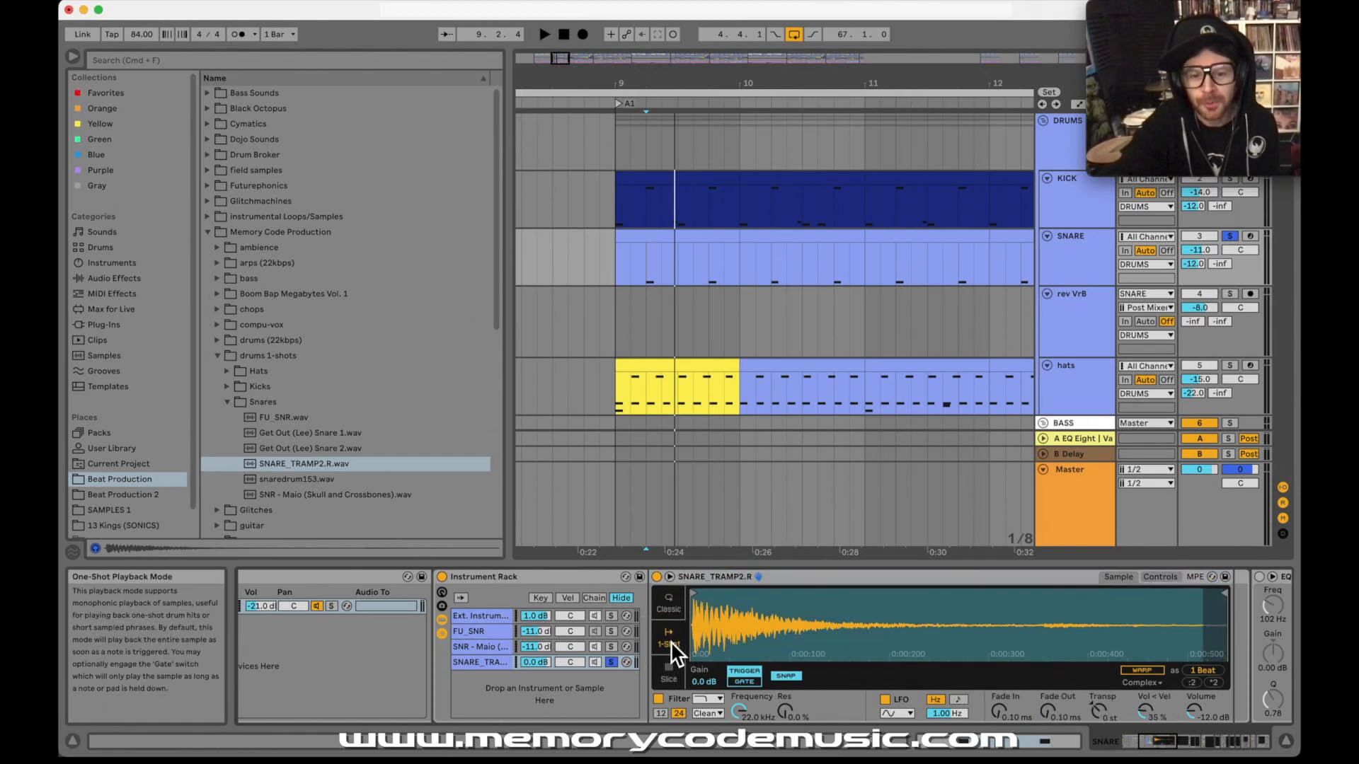
click(796, 678)
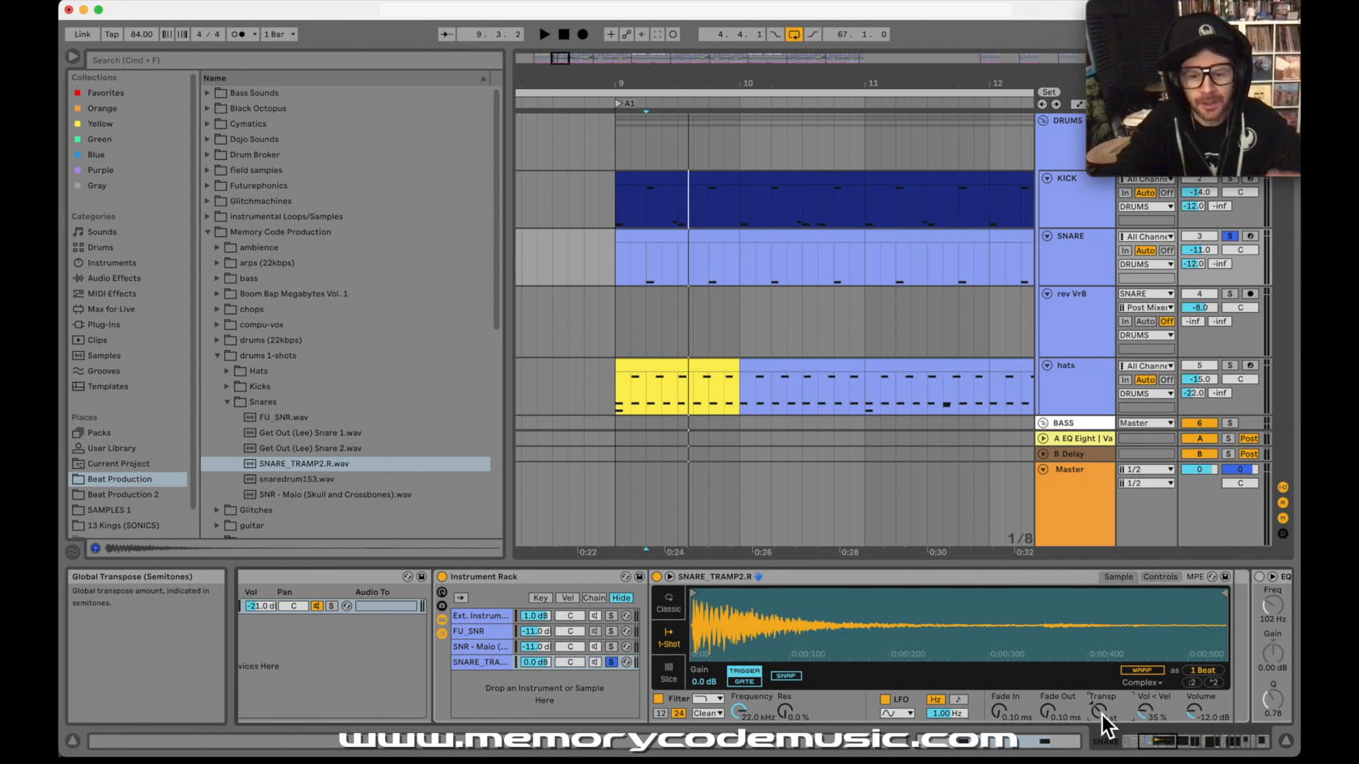
Try transposing the SNARE_TRAMP2.R layer down to -12 st, auditioning the hit along the way.
key(space)
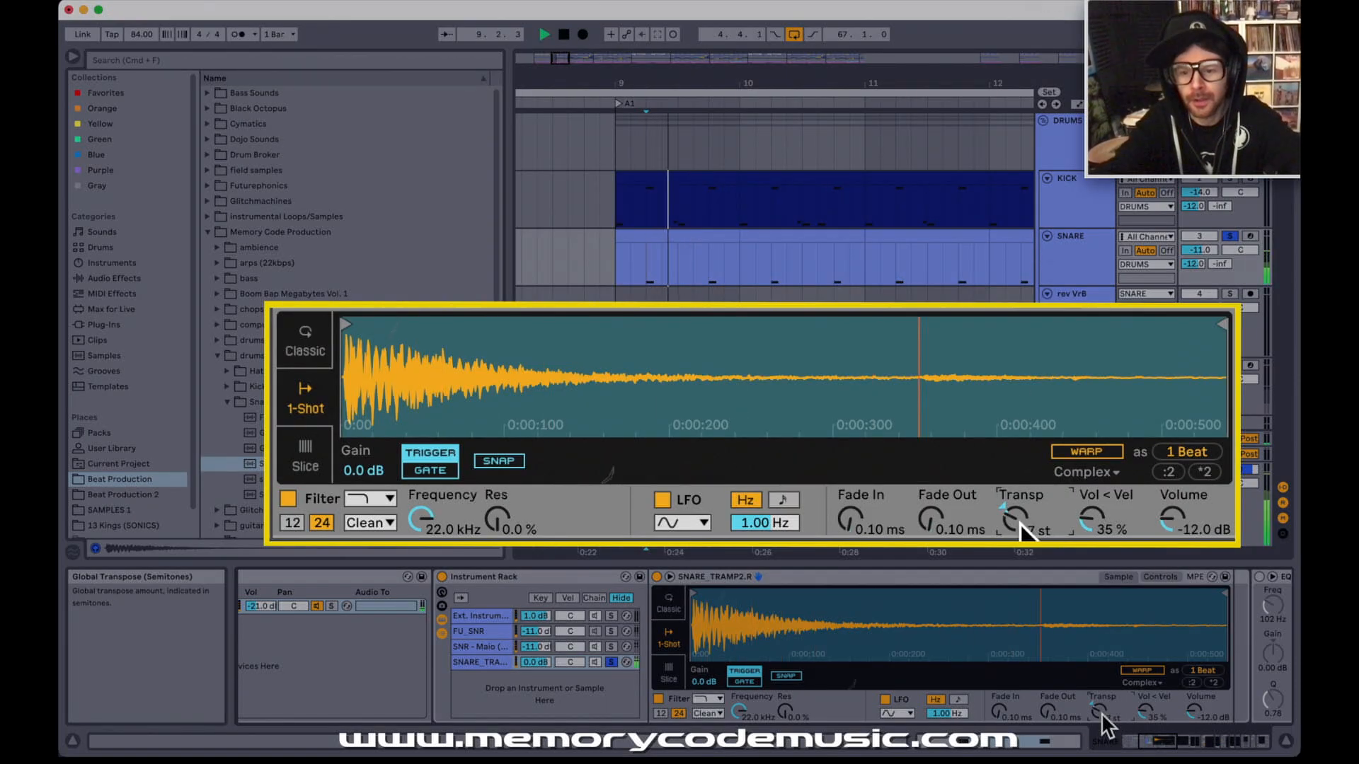
key(space)
key(Down)
key(Down)
key(Down)
key(space)
key(space)
key(Down)
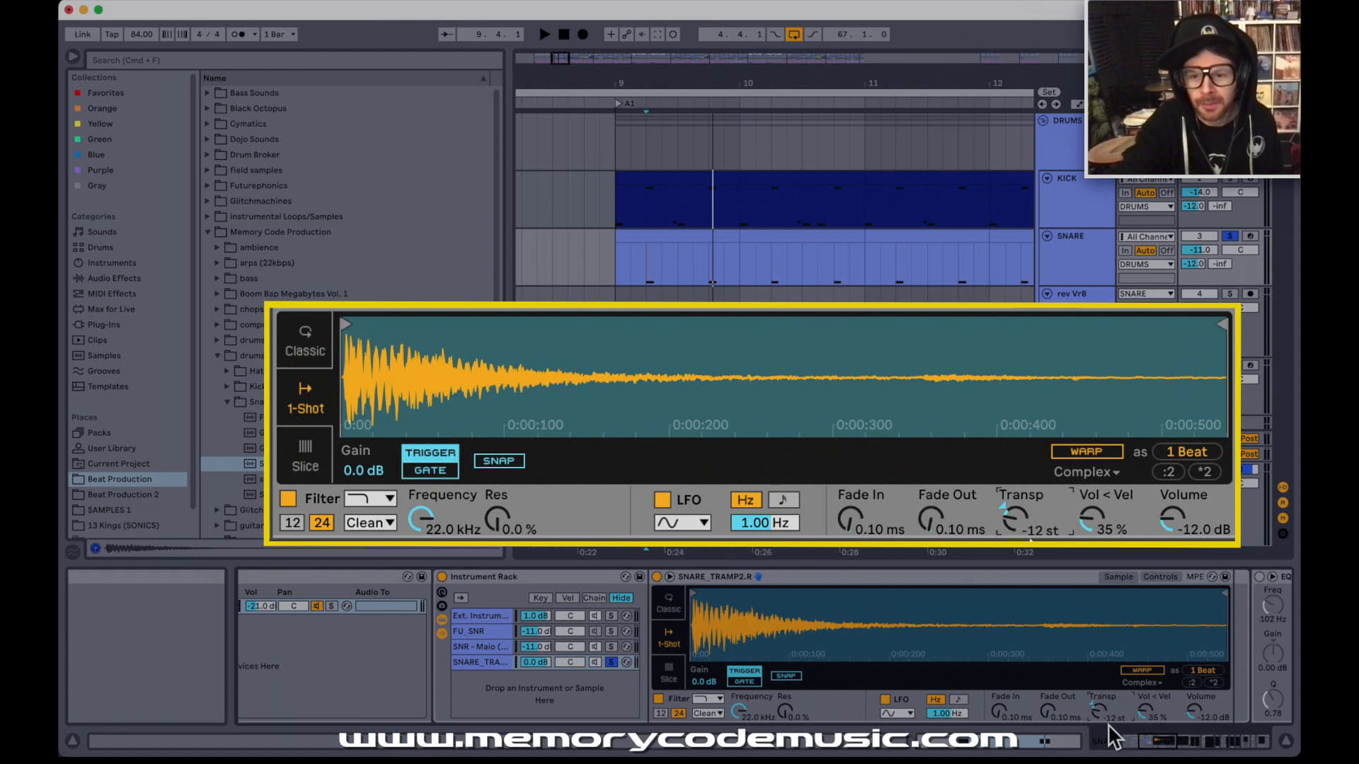
Set the SNARE_TRAMP2.R layer's transposition to -24 st and audition the hit.
text(-24)
key(Return)
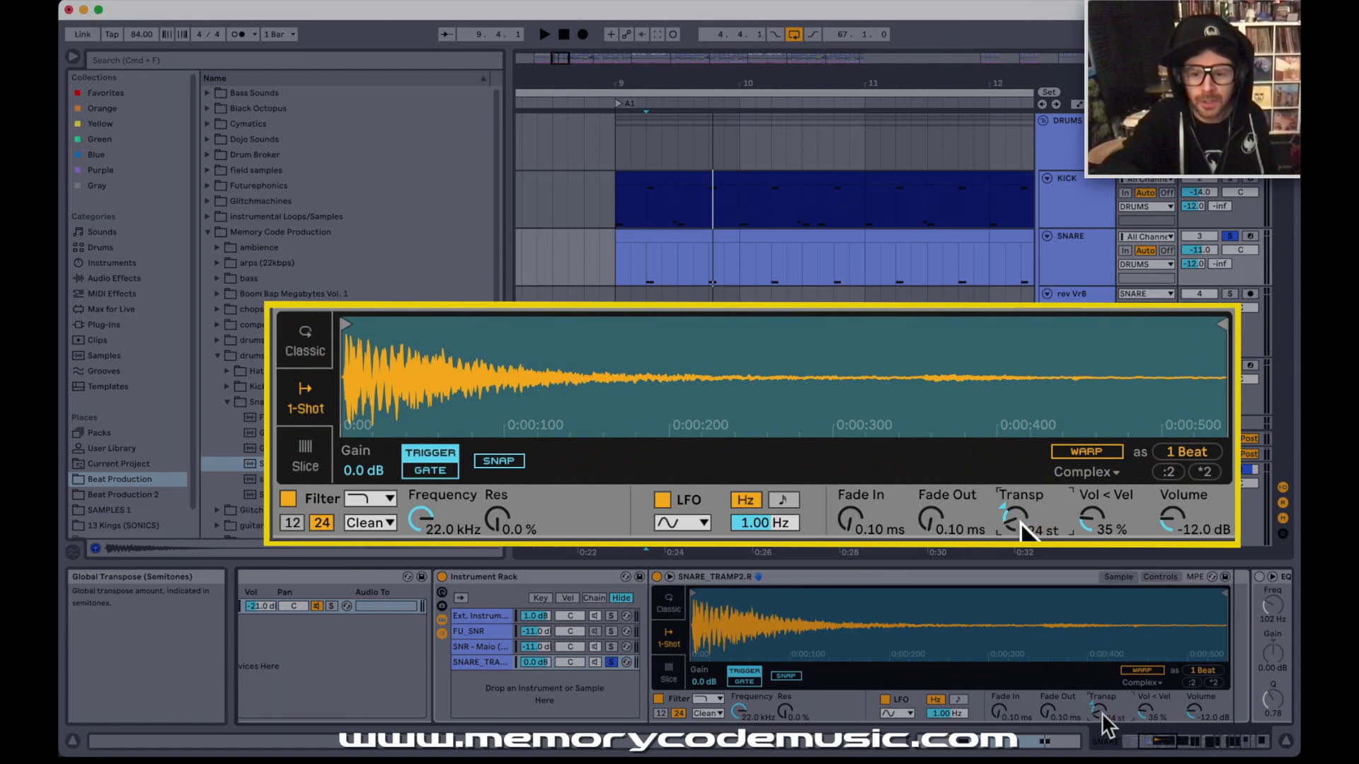
key(space)
key(space)
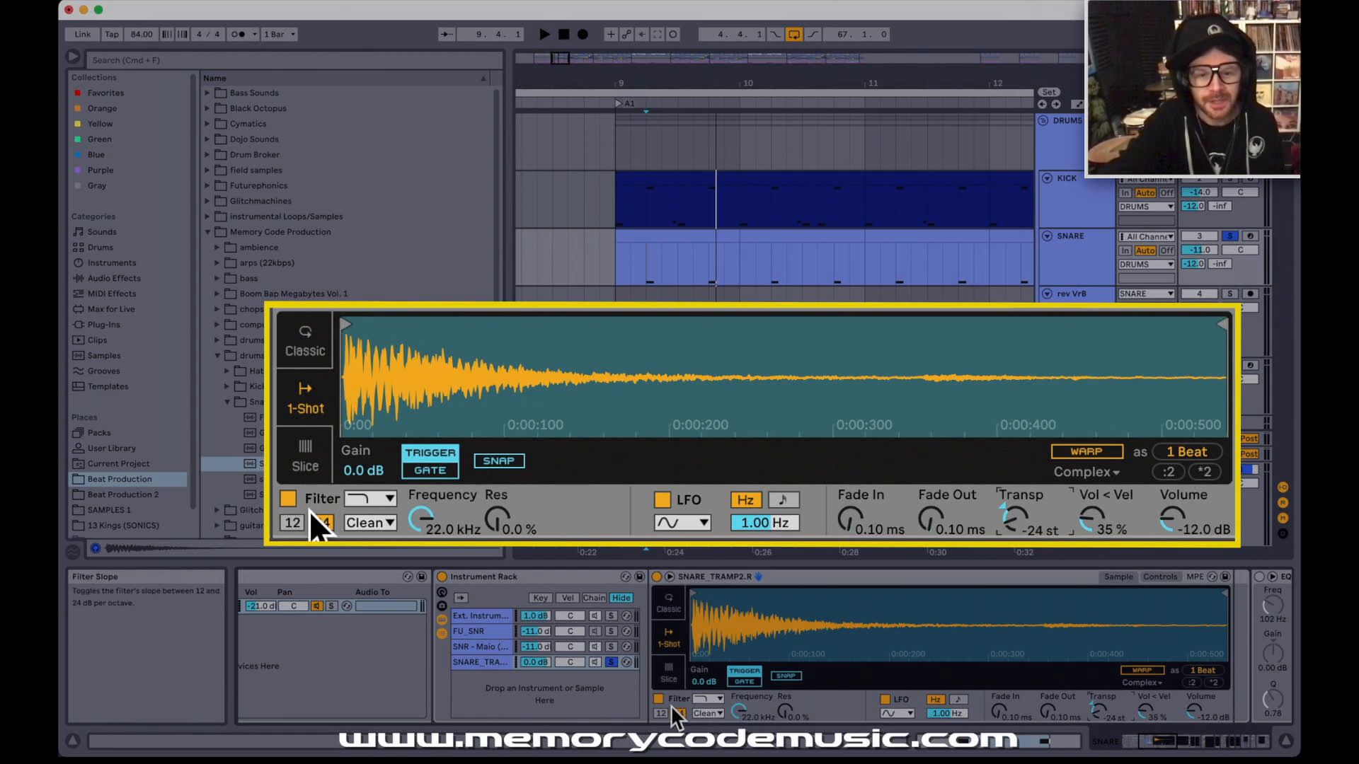
Change the layer's filter to high-pass with a 12 dB slope and a 1.00 kHz cutoff, auditioning the result.
click(721, 701)
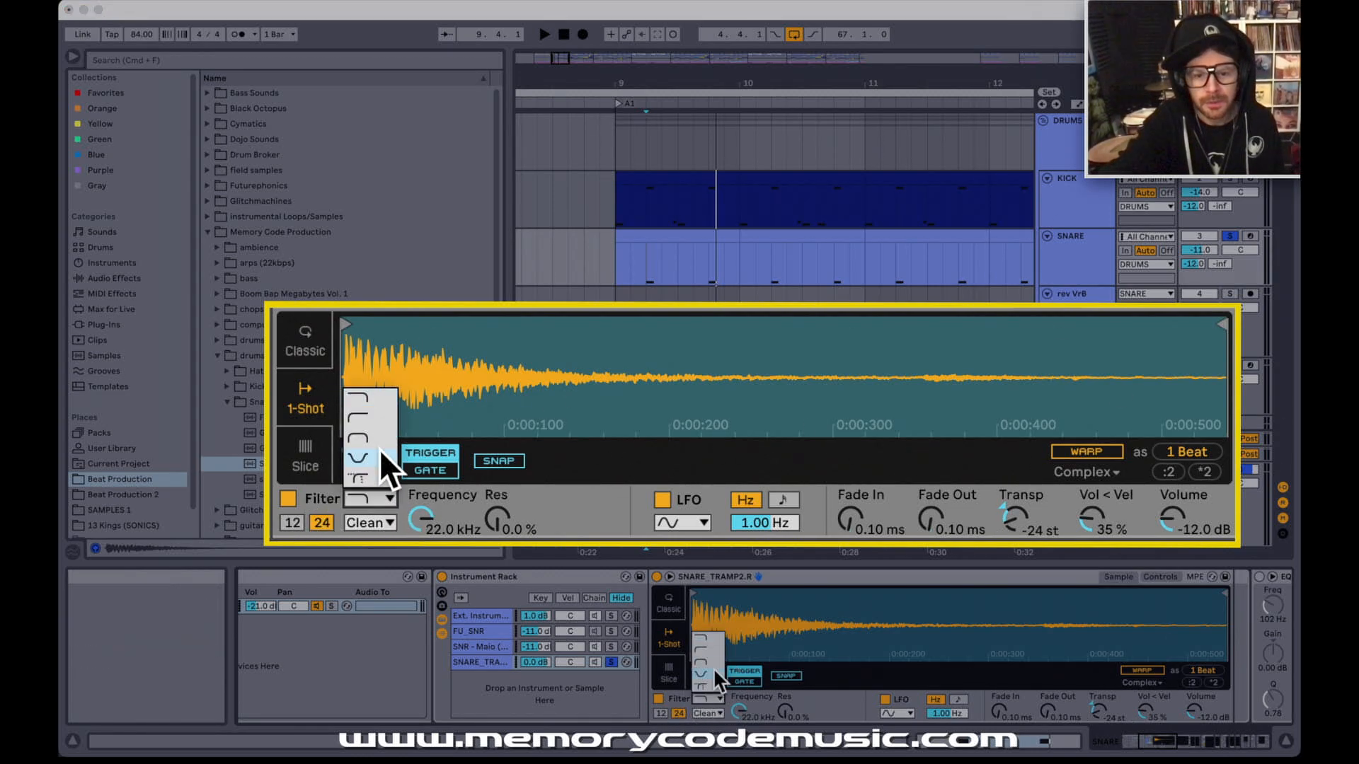
click(708, 653)
click(661, 714)
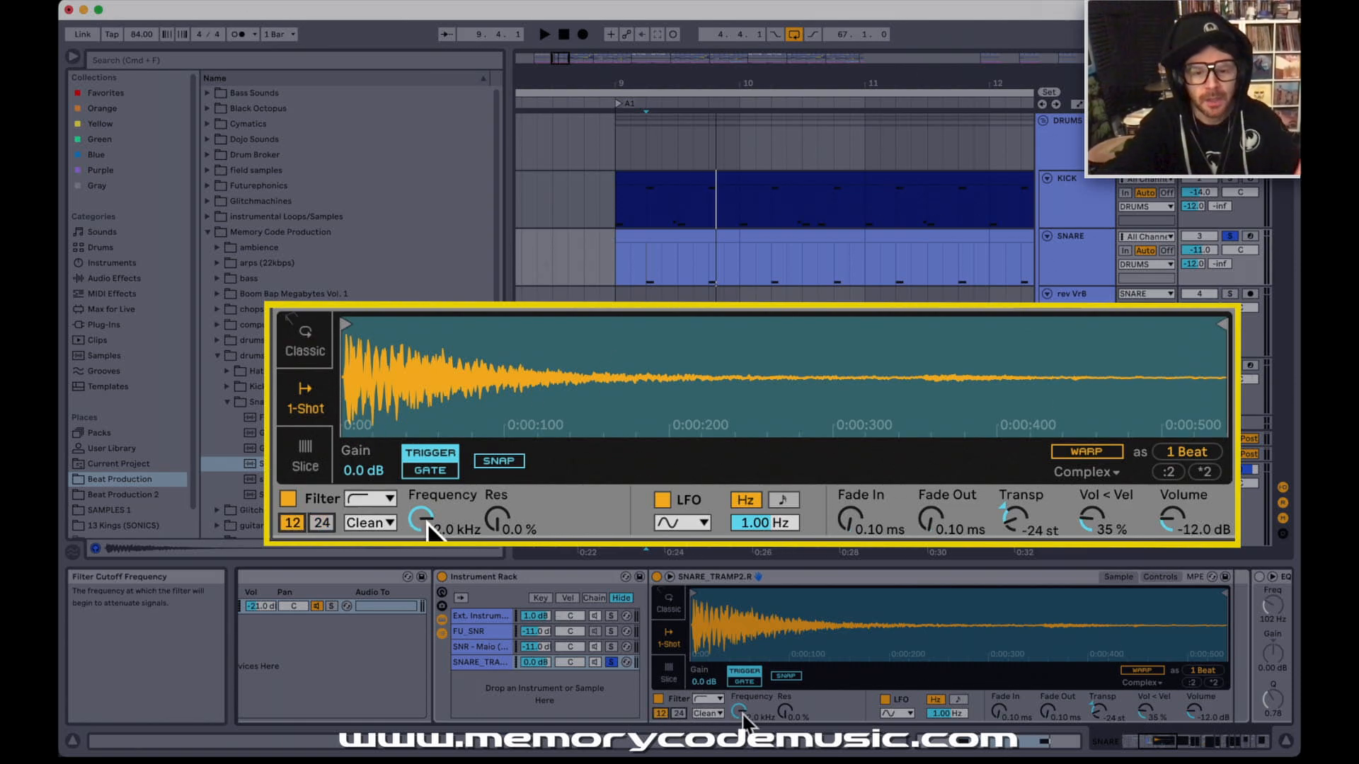
mouse_move(738, 712)
mouse_down()
mouse_move(738, 731)
mouse_move(739, 703)
mouse_up()
key(space)
key(space)
key(space)
key(space)
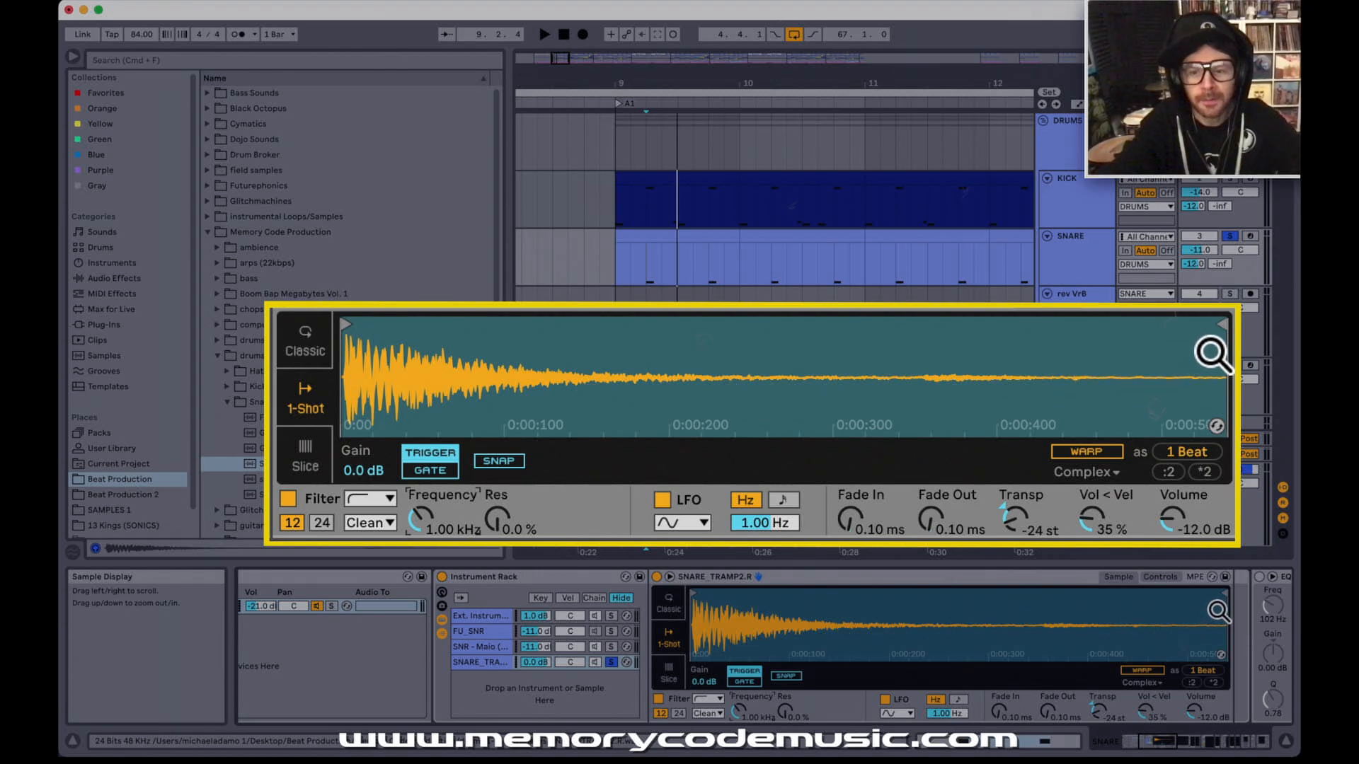
Trim the SNARE_TRAMP2.R sample to its short opening portion with the end and start markers, auditioning the hit.
mouse_move(1222, 342)
mouse_down()
mouse_move(416, 330)
mouse_move(428, 414)
mouse_up()
key(space)
drag(743, 624, 743, 637)
key(space)
drag(692, 593, 706, 596)
key(space)
key(space)
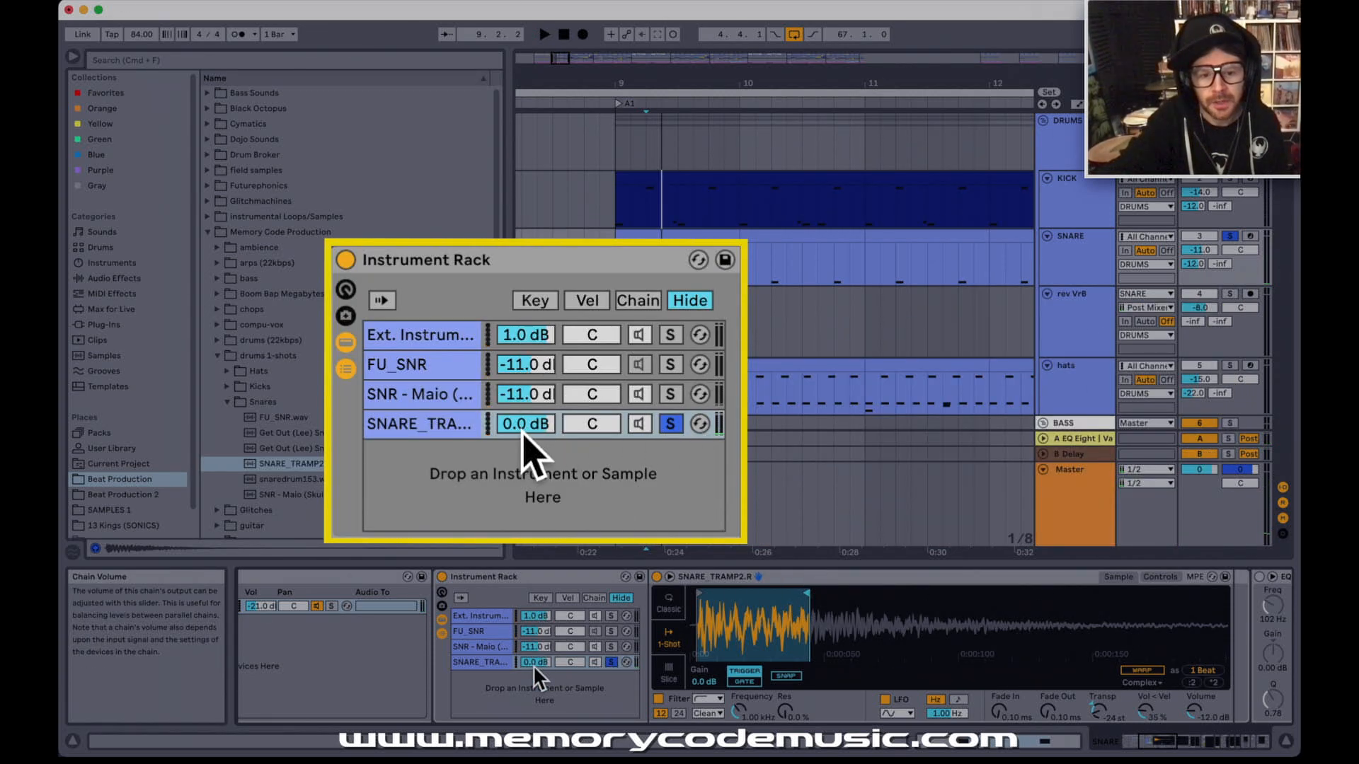
Set the SNARE_TRAMP2.R chain volume to -9.0 dB, unsolo the chain and audition it with the other layers.
click(534, 663)
key(Down)
key(Down)
key(Down)
click(613, 664)
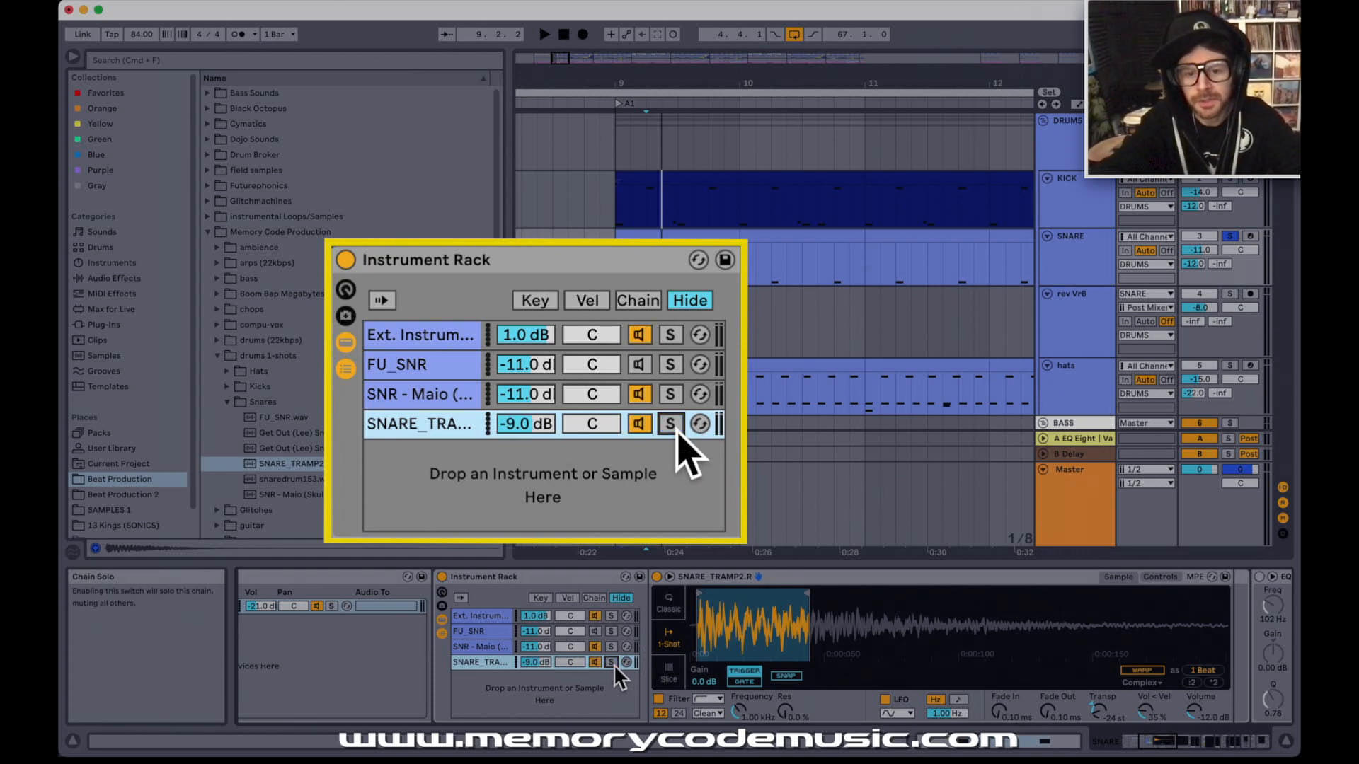
key(space)
key(space)
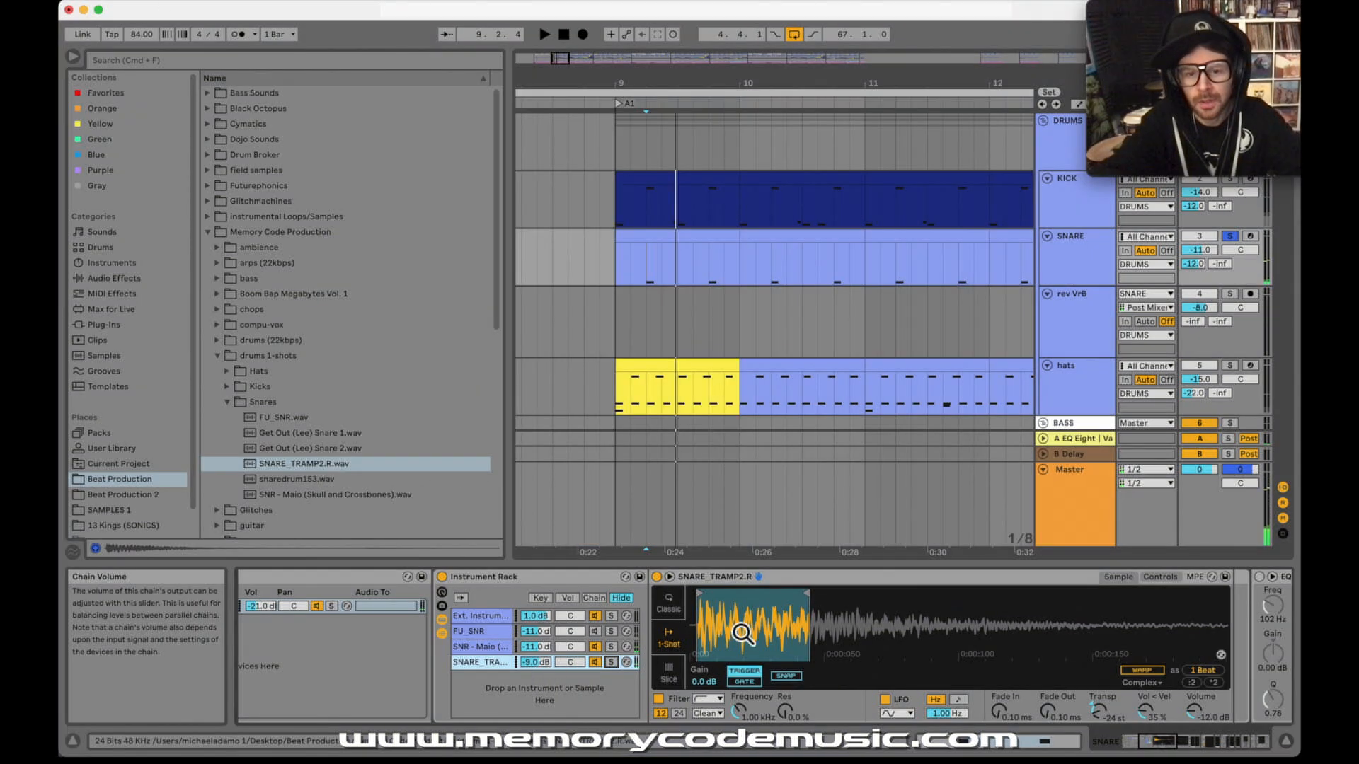
Move the SNARE_TRAMP2.R sample's end marker slightly earlier and audition the combined snare.
key(space)
key(space)
drag(807, 593, 791, 598)
key(space)
key(space)
key(space)
key(space)
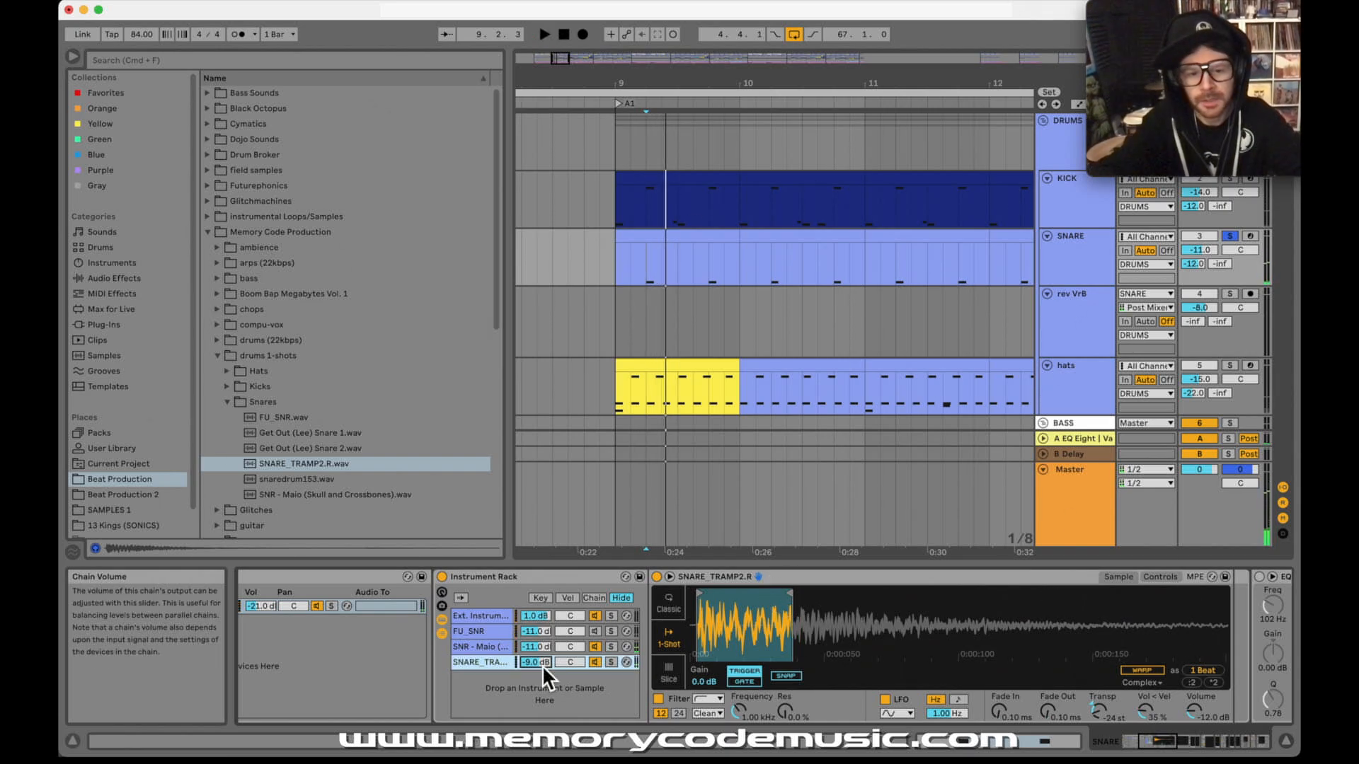
Lower the SNARE_TRAMP2.R chain volume to -13.0 dB and shorten the sample end a little more, auditioning the snare.
drag(542, 665, 543, 669)
key(space)
drag(791, 596, 783, 598)
key(space)
key(space)
key(space)
key(space)
key(space)
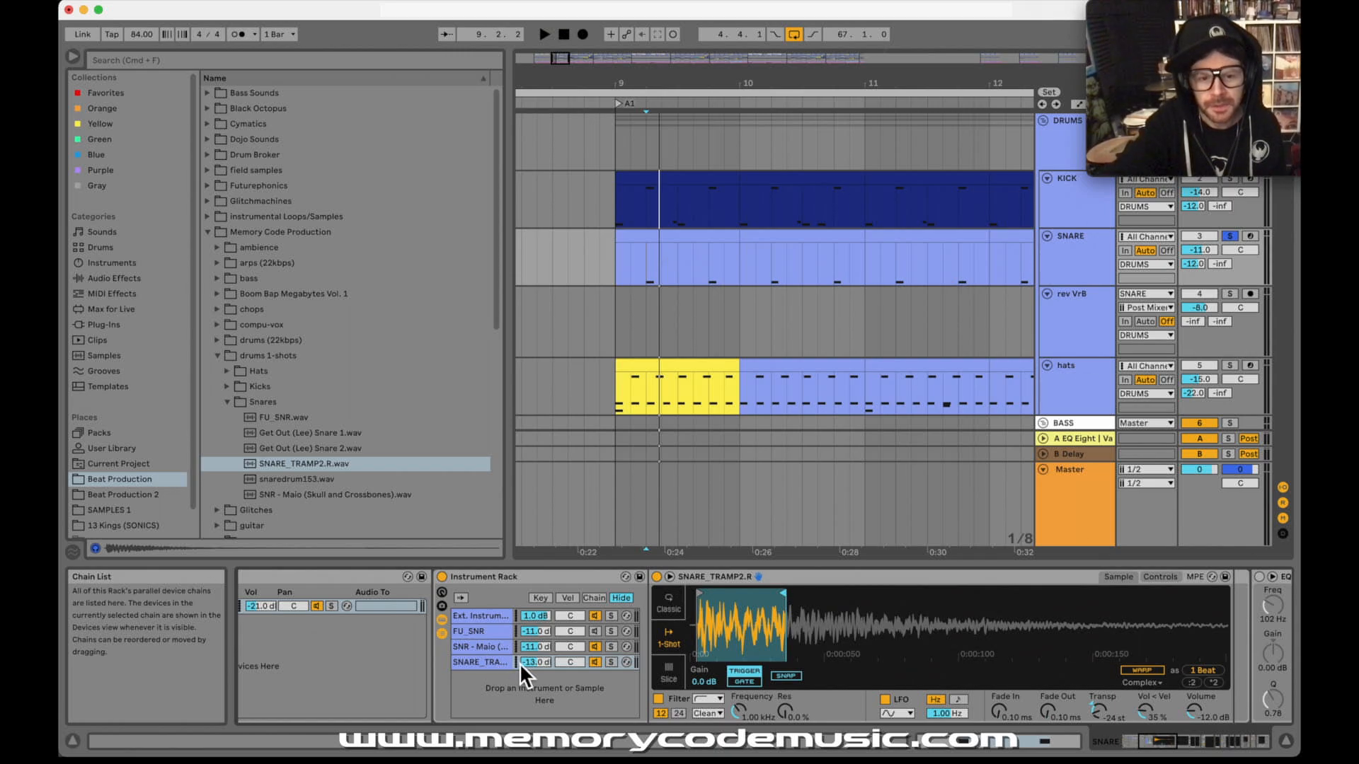
Compare the layered snare with the SNARE_TRAMP2.R chain muted and active.
click(499, 662)
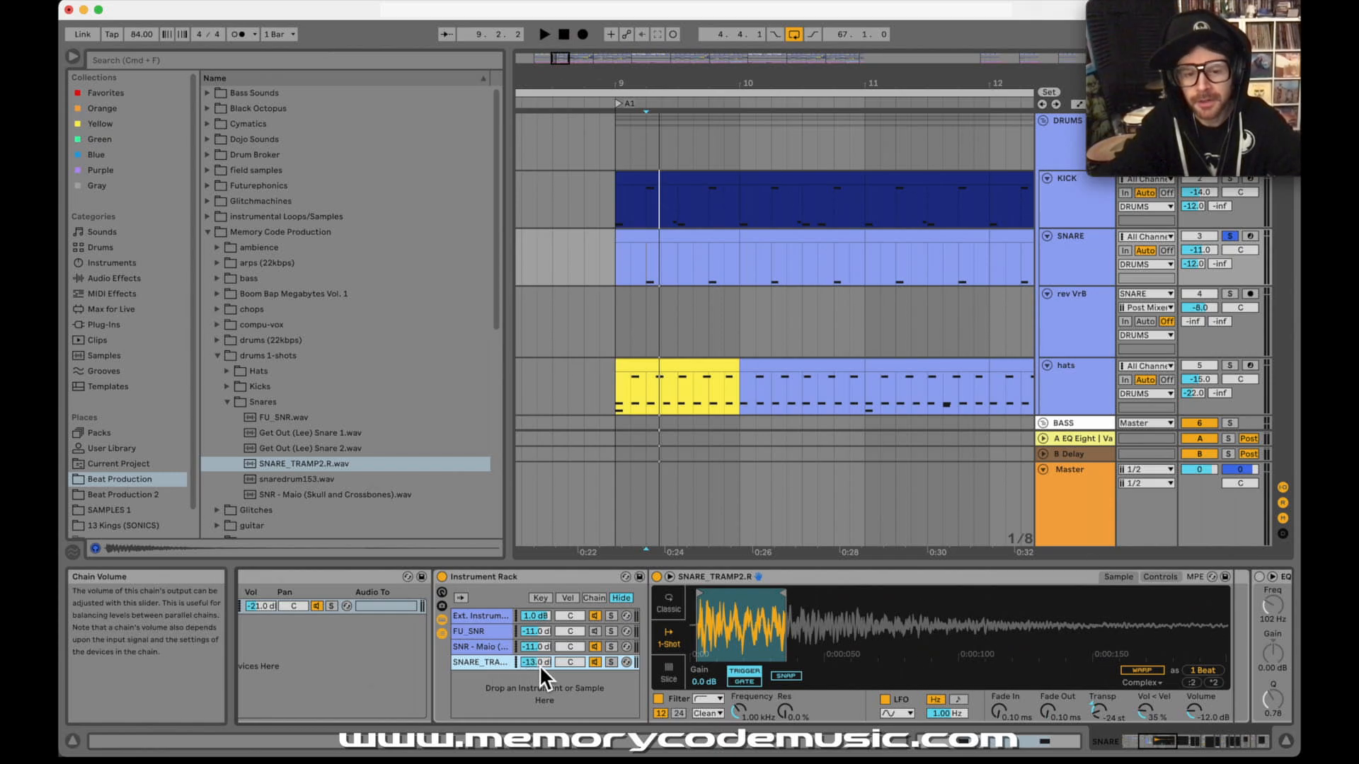
key(space)
key(space)
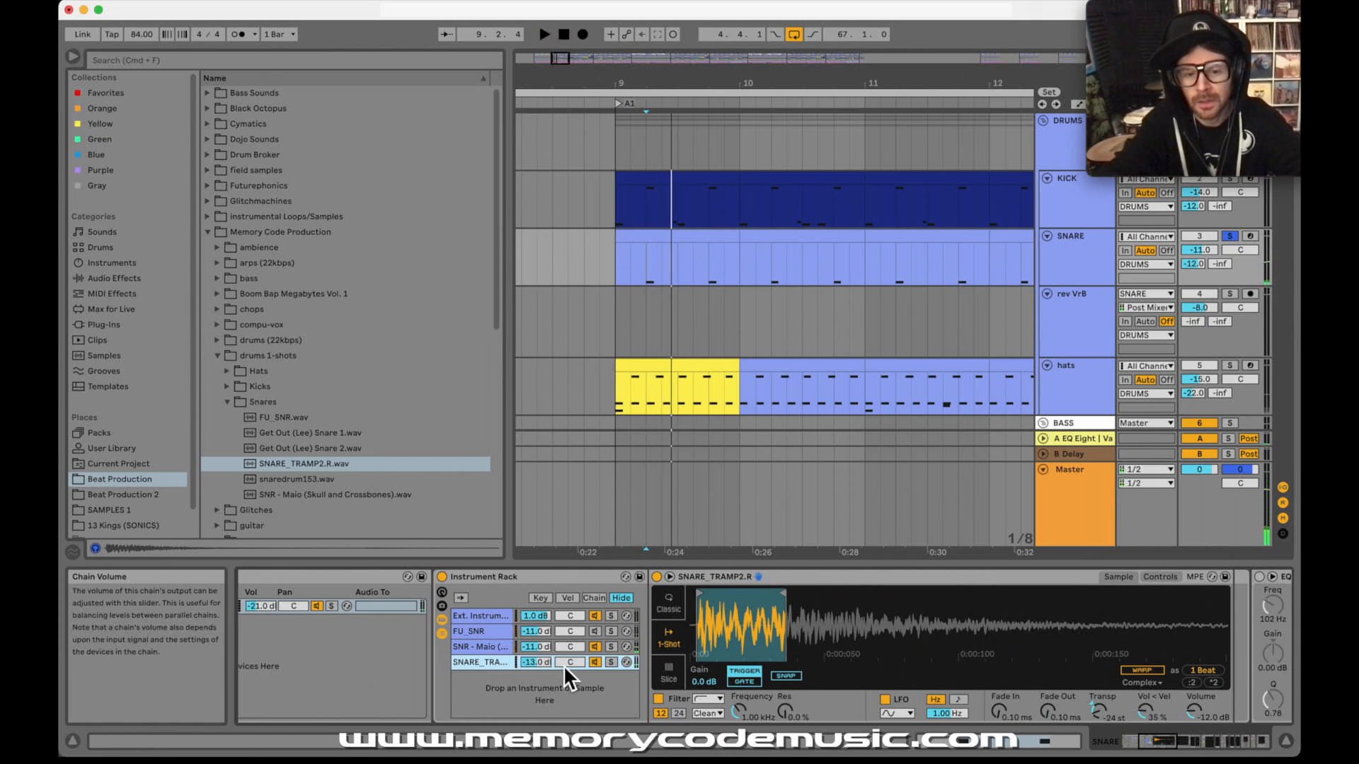
click(594, 662)
key(space)
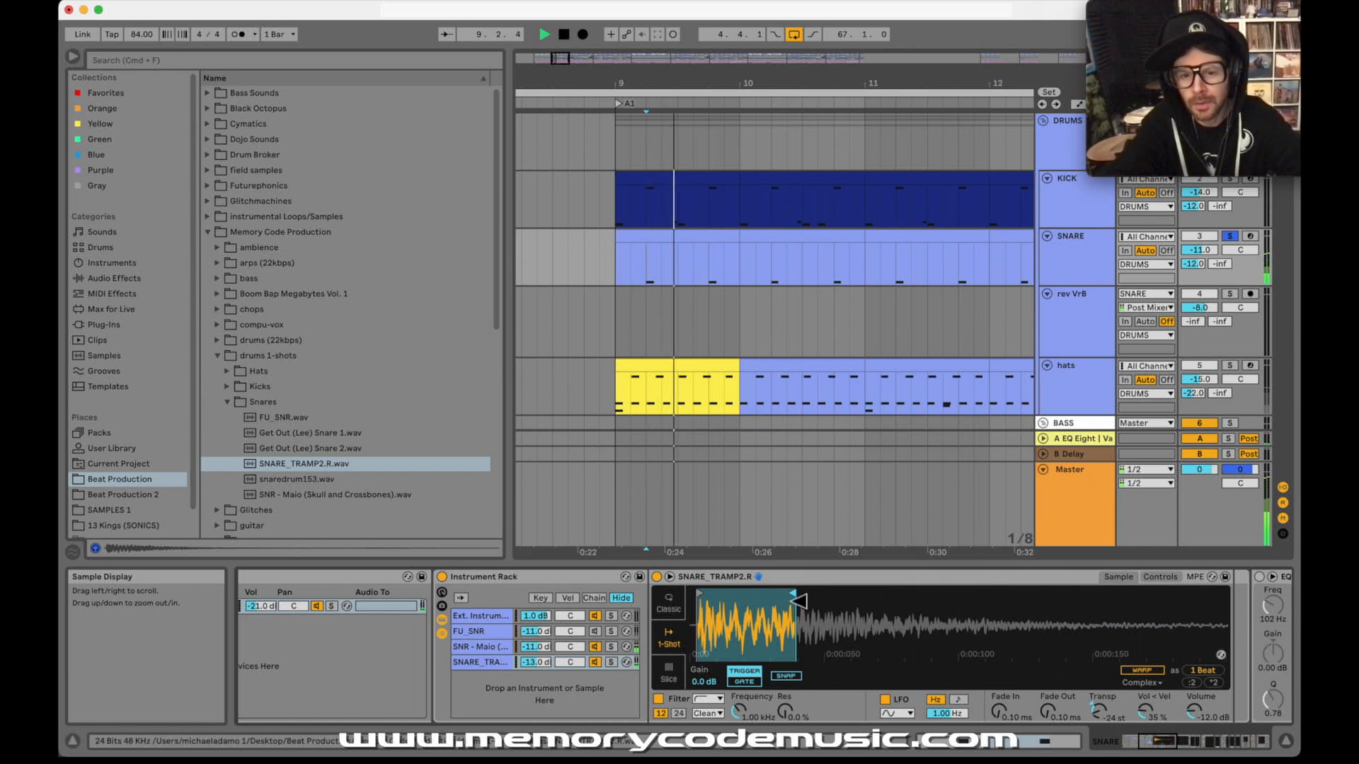
click(598, 663)
key(space)
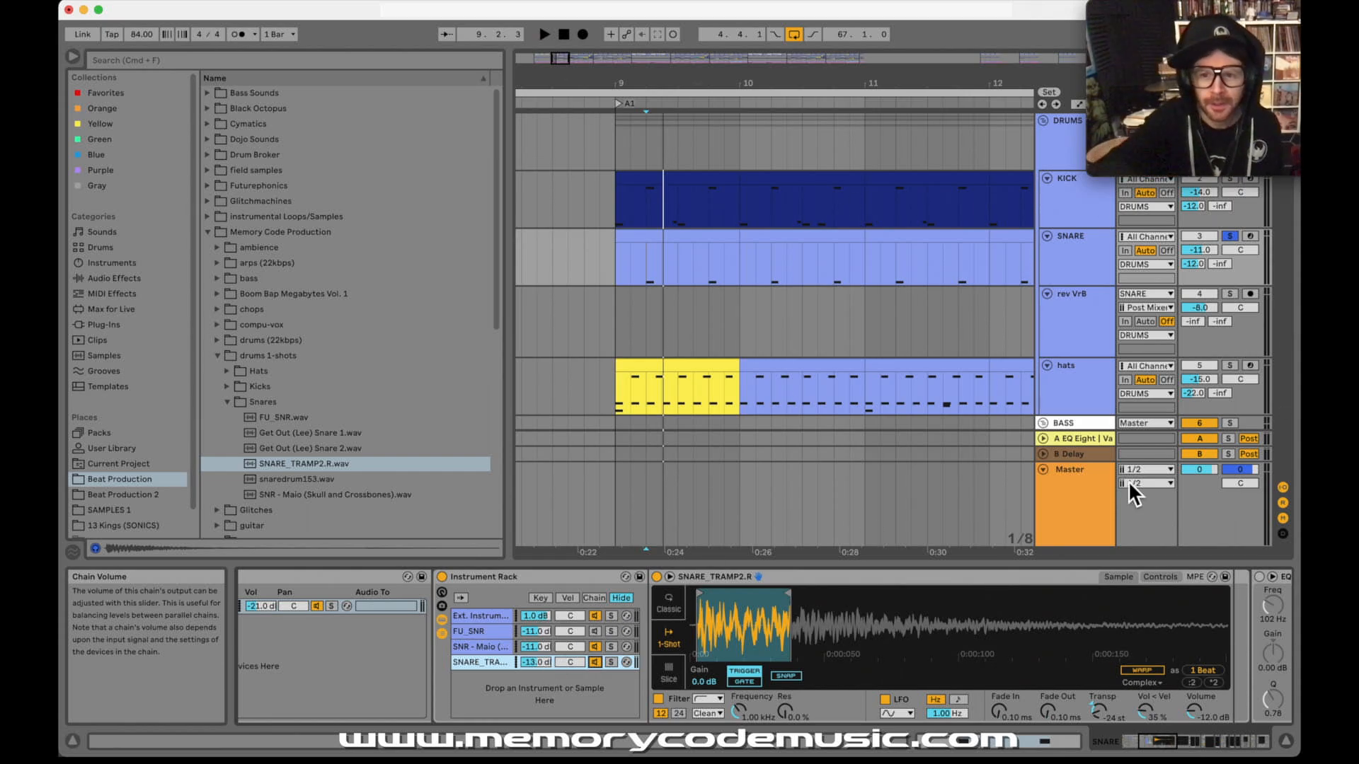
Unsolo the SNARE track and play the full drum beat from the start of bar 9.
click(646, 273)
click(619, 268)
key(space)
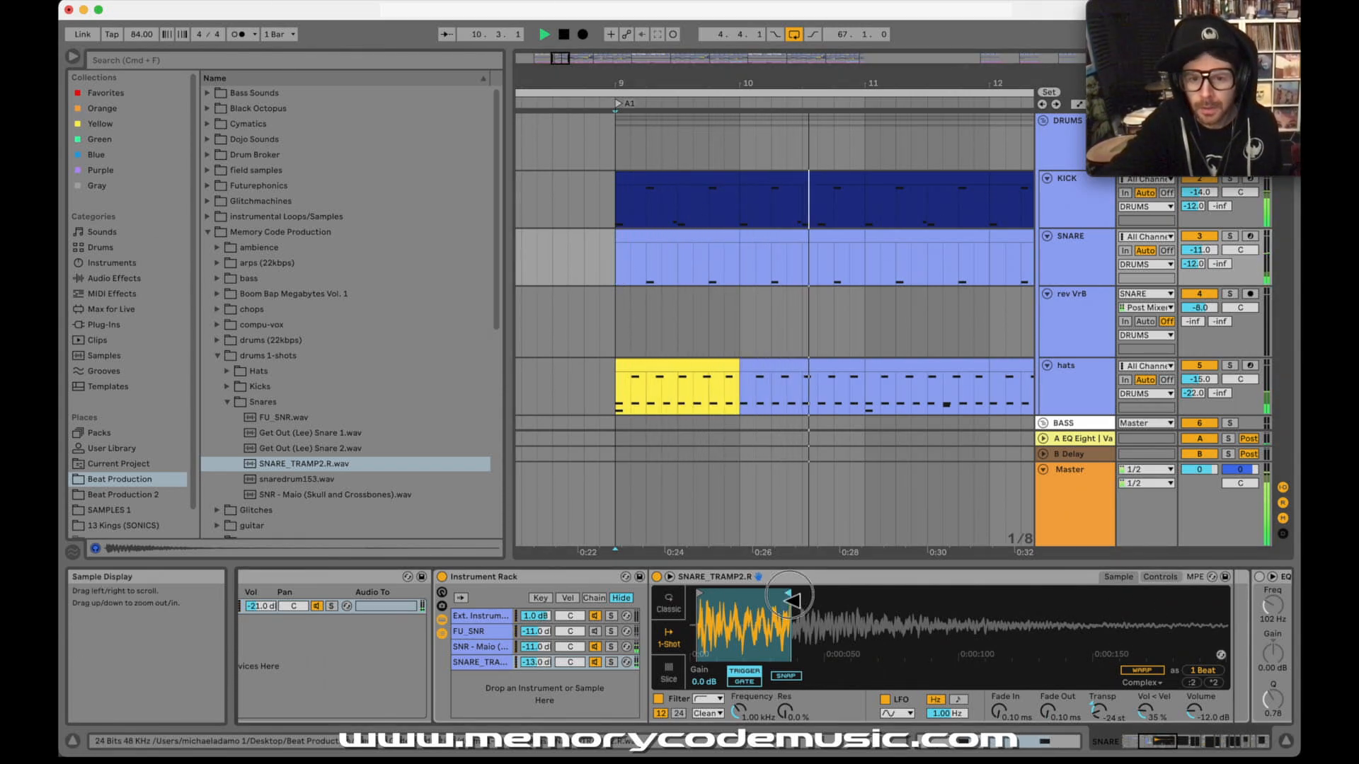
Set the SNARE_TRAMP2.R chain volume to -15.0 dB and compare the beat with that chain muted and active.
key(space)
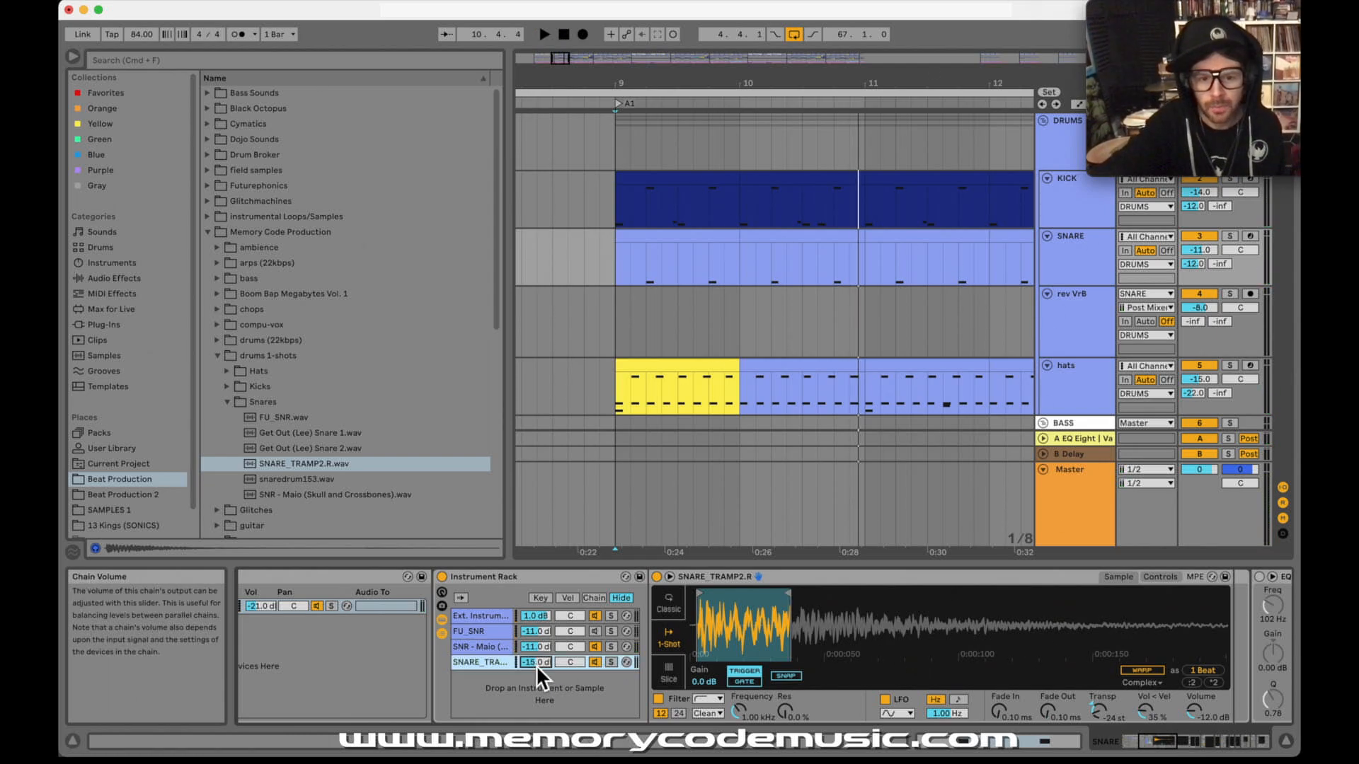
key(space)
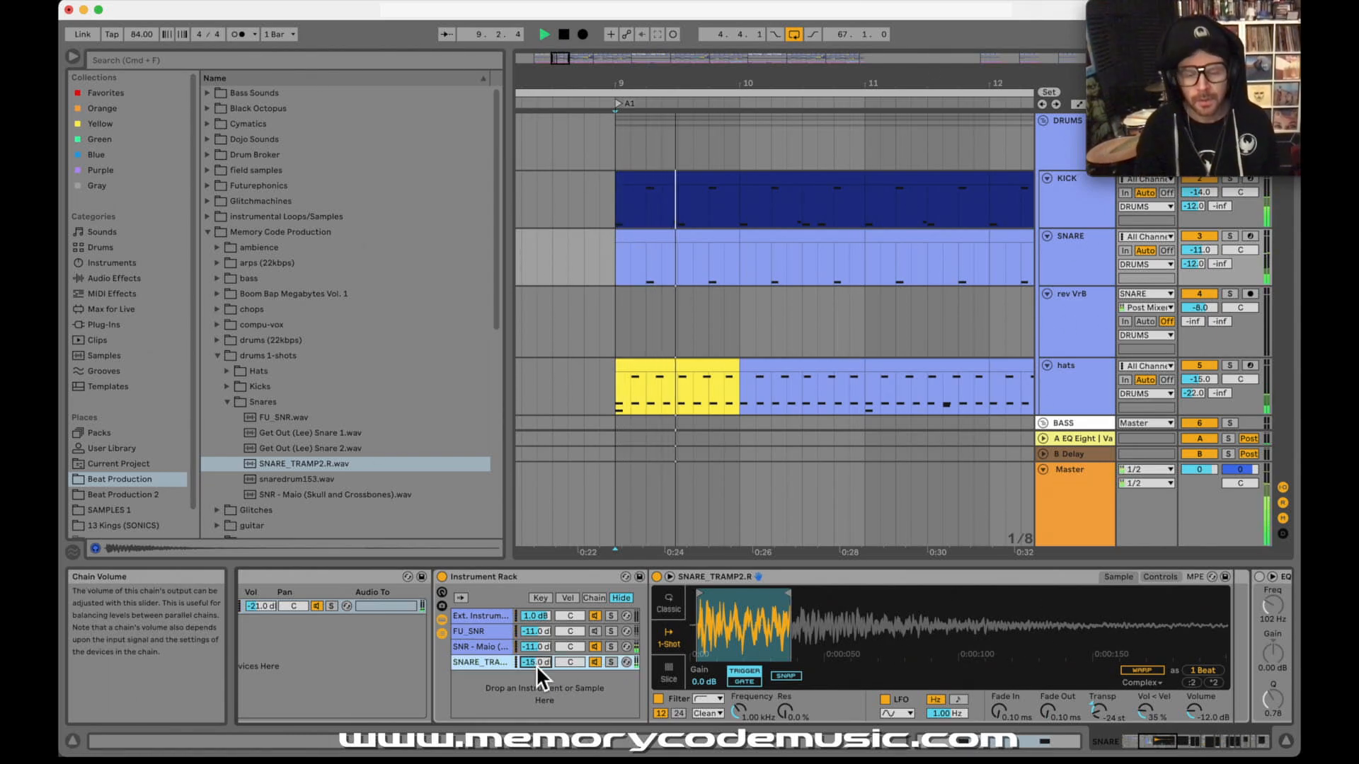
click(597, 665)
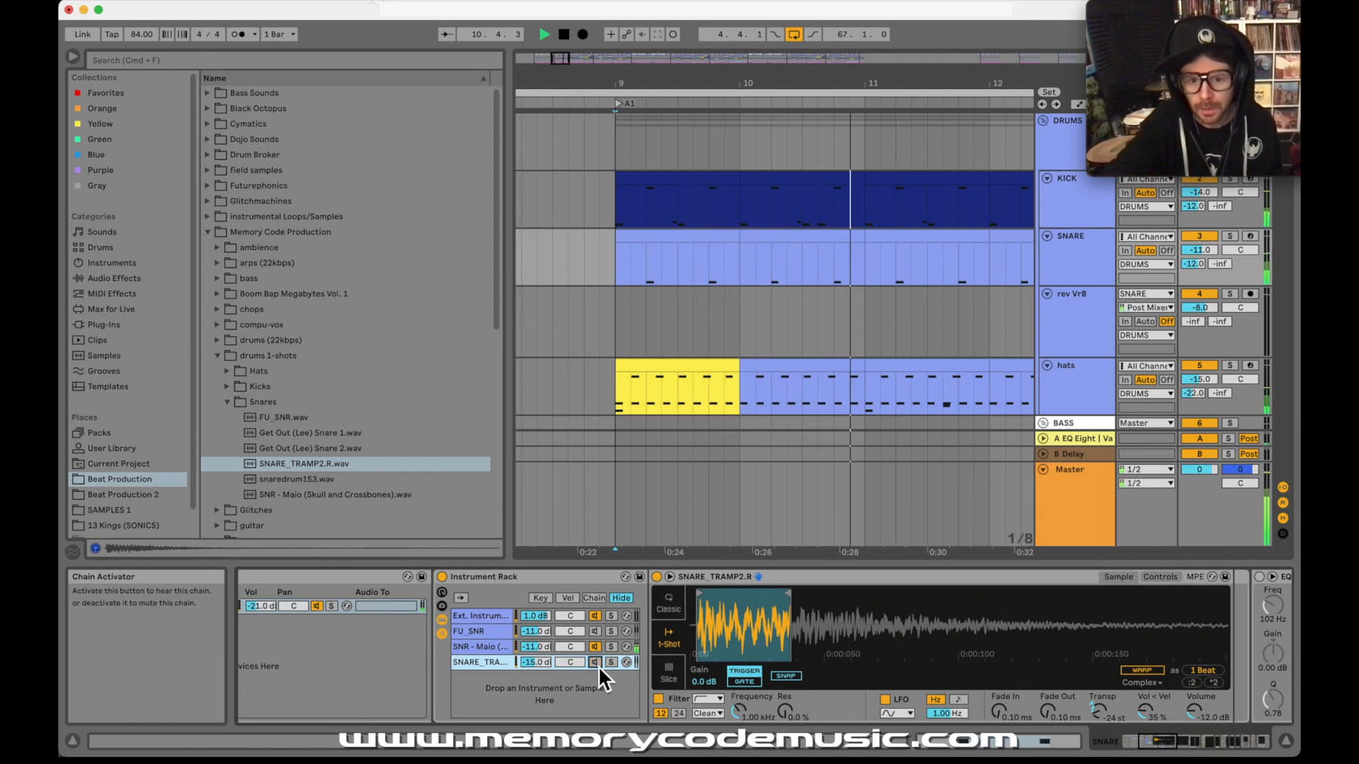
click(595, 663)
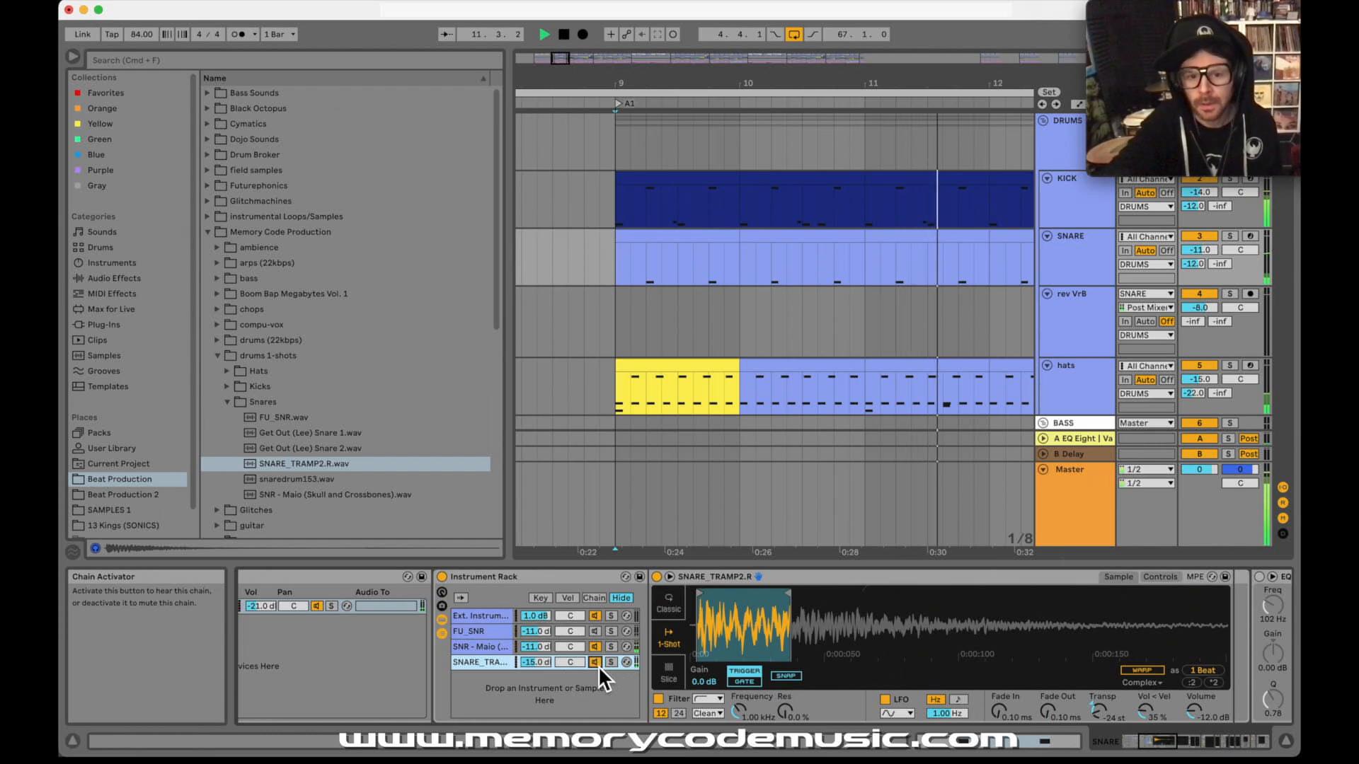
key(space)
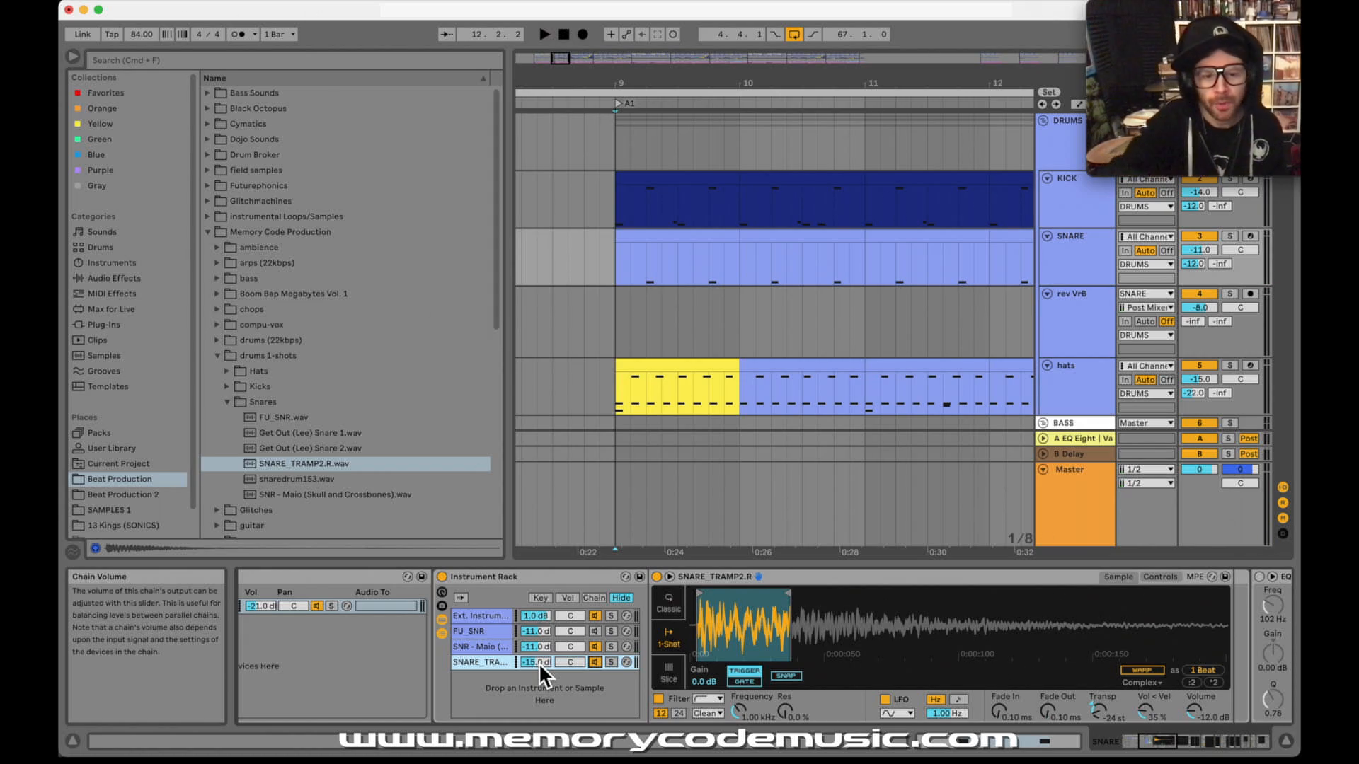
Preview FU_SNR.wav from the Snares folder and add it to the snare's Instrument Rack as another chain.
scroll(485, 655, left, 1)
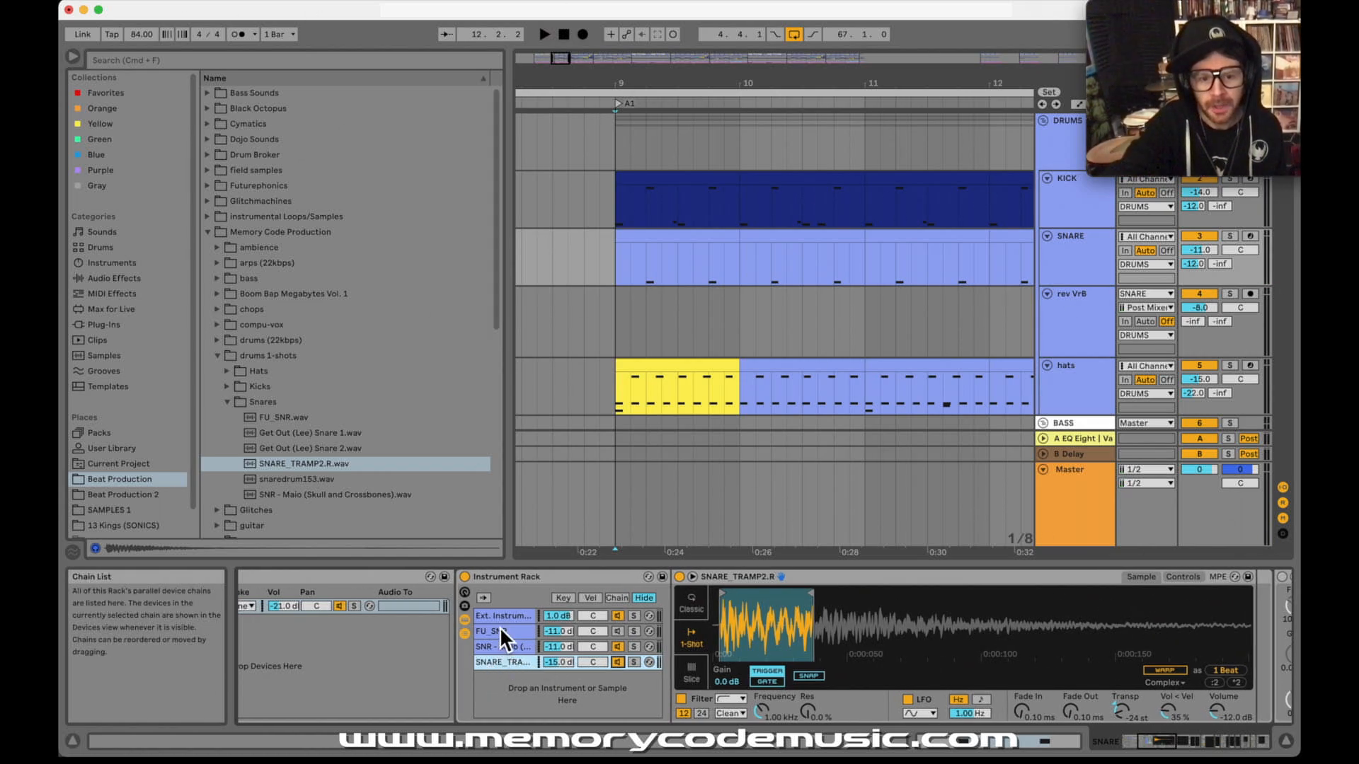
click(276, 417)
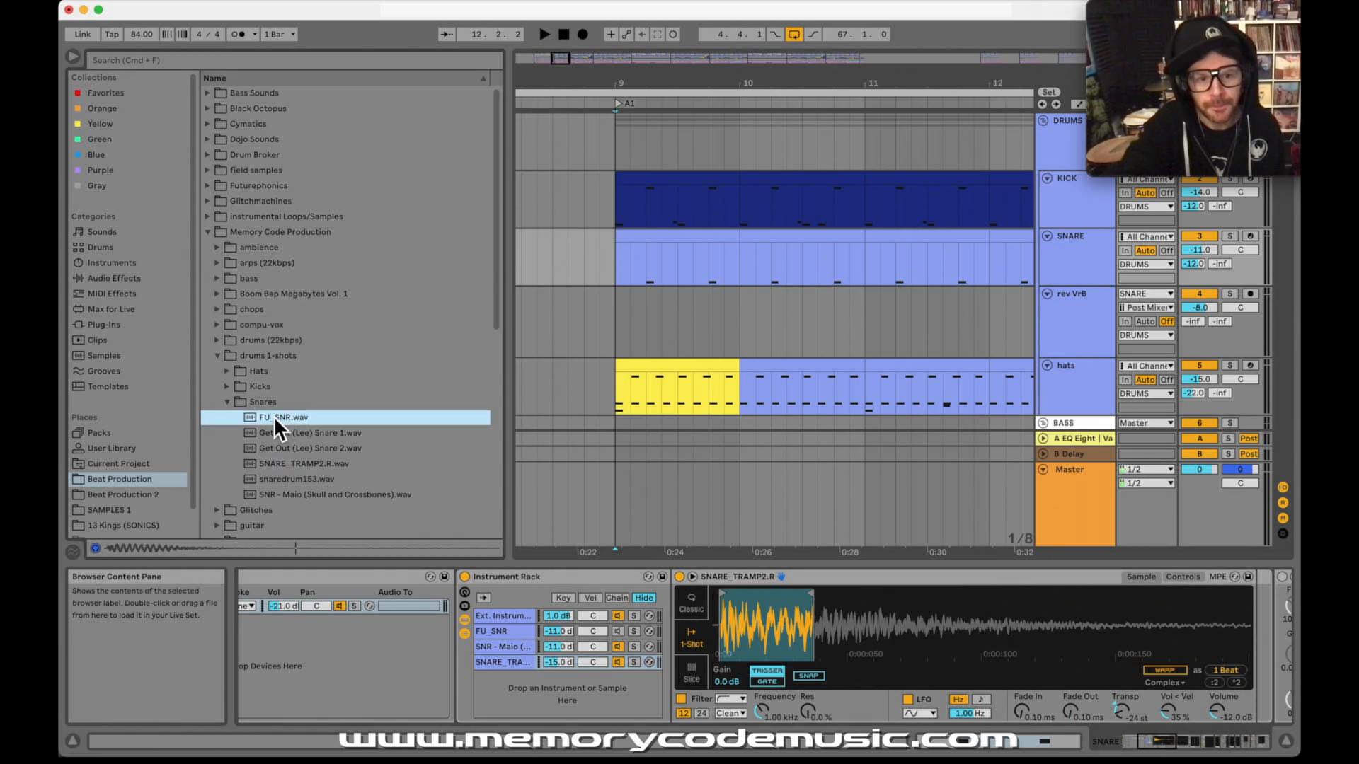
drag(274, 415, 637, 695)
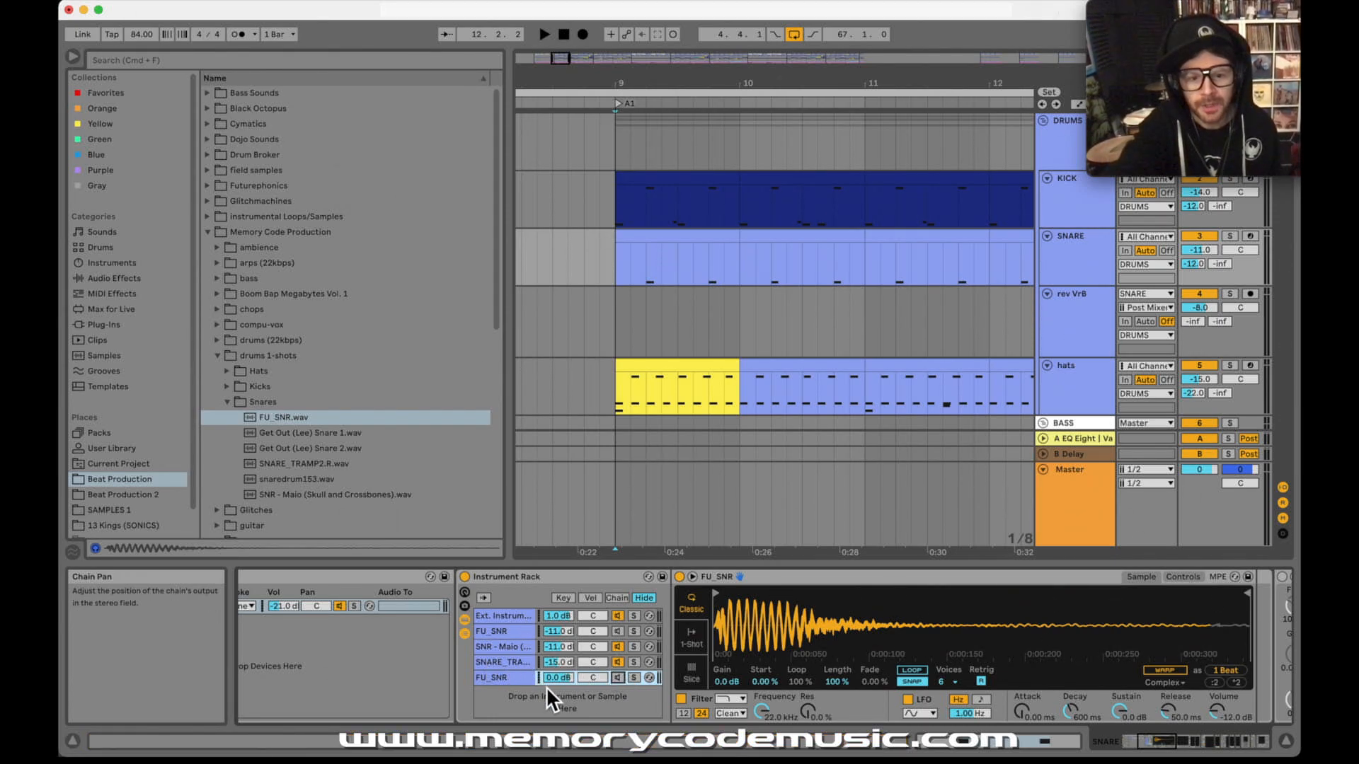
Solo the SNARE_TRAMP2.R chain and the SNARE track, enlarge the Spectrum display, and play the layer to examine its frequency content.
click(500, 678)
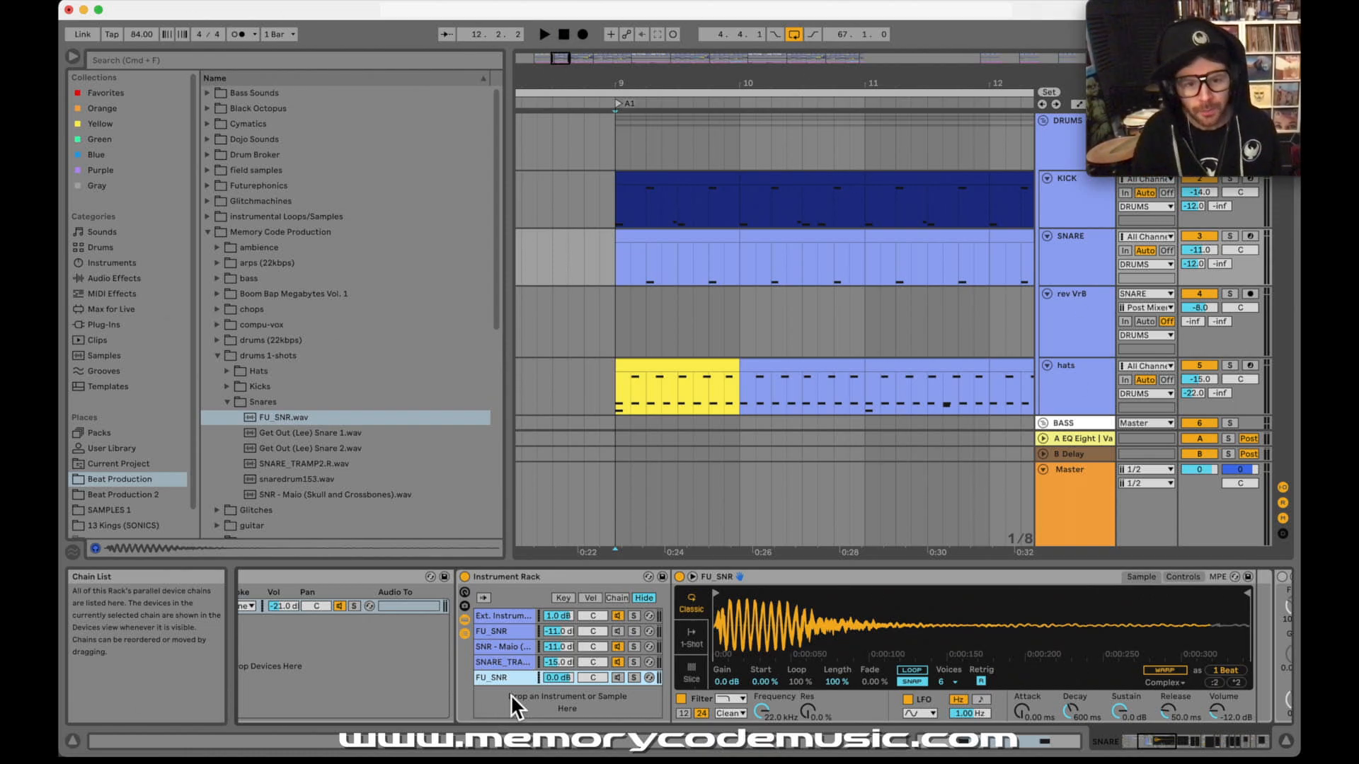
click(500, 663)
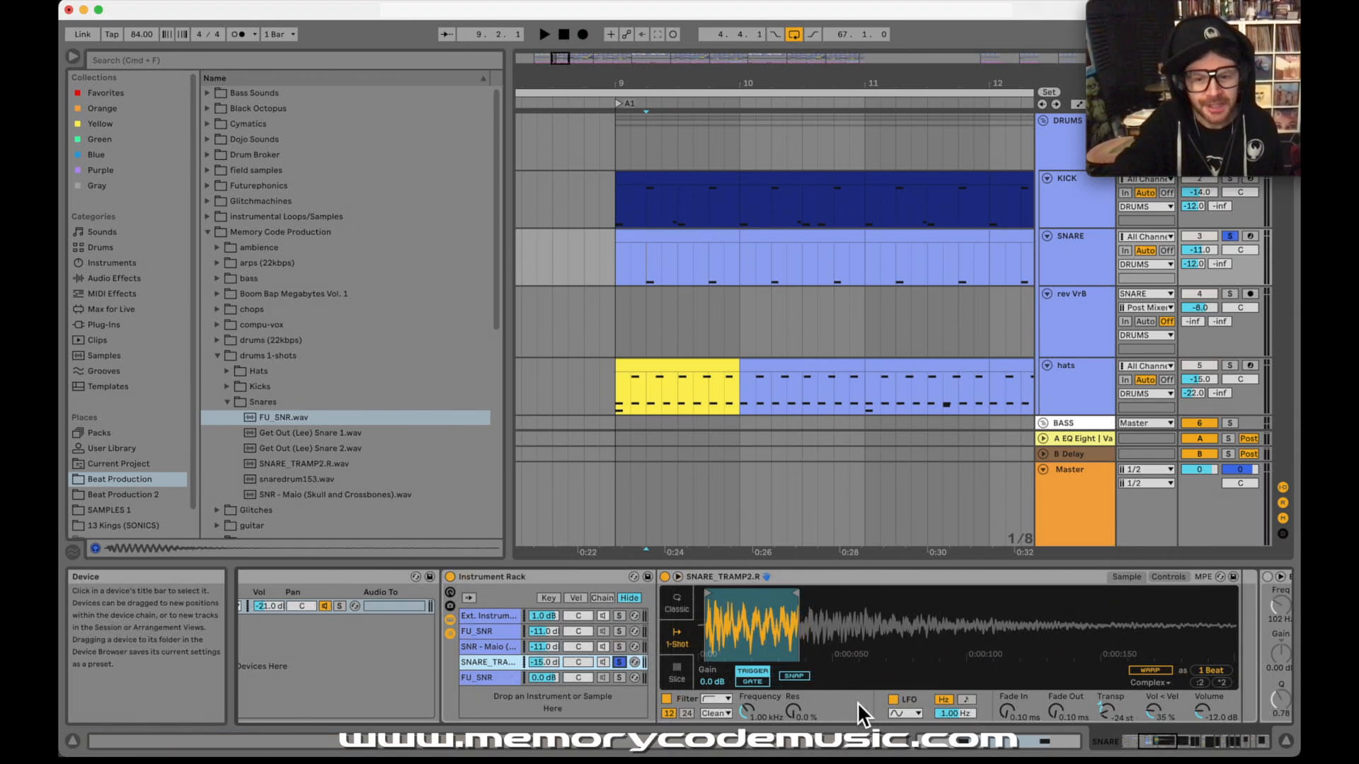
scroll(856, 702, right, 5)
scroll(857, 703, right, 6)
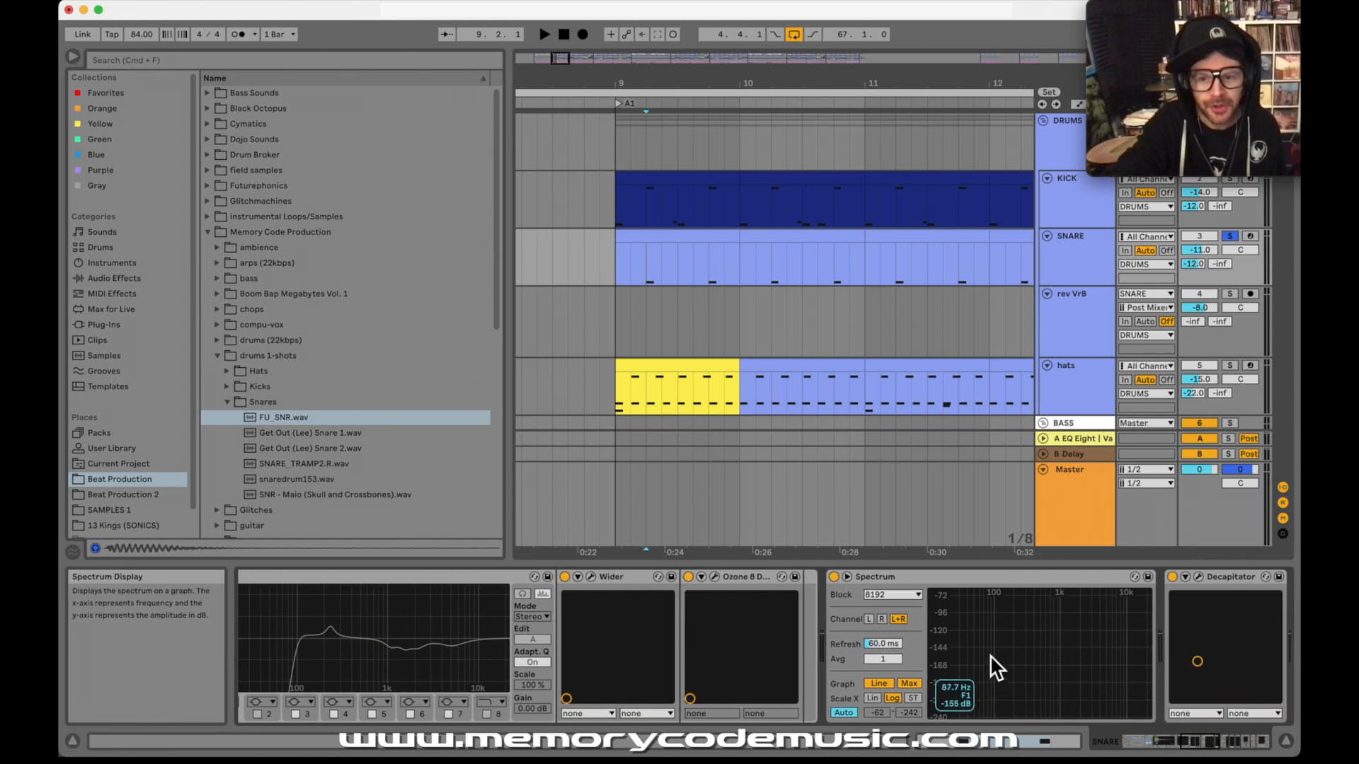
double_click(992, 655)
scroll(988, 648, left, 10)
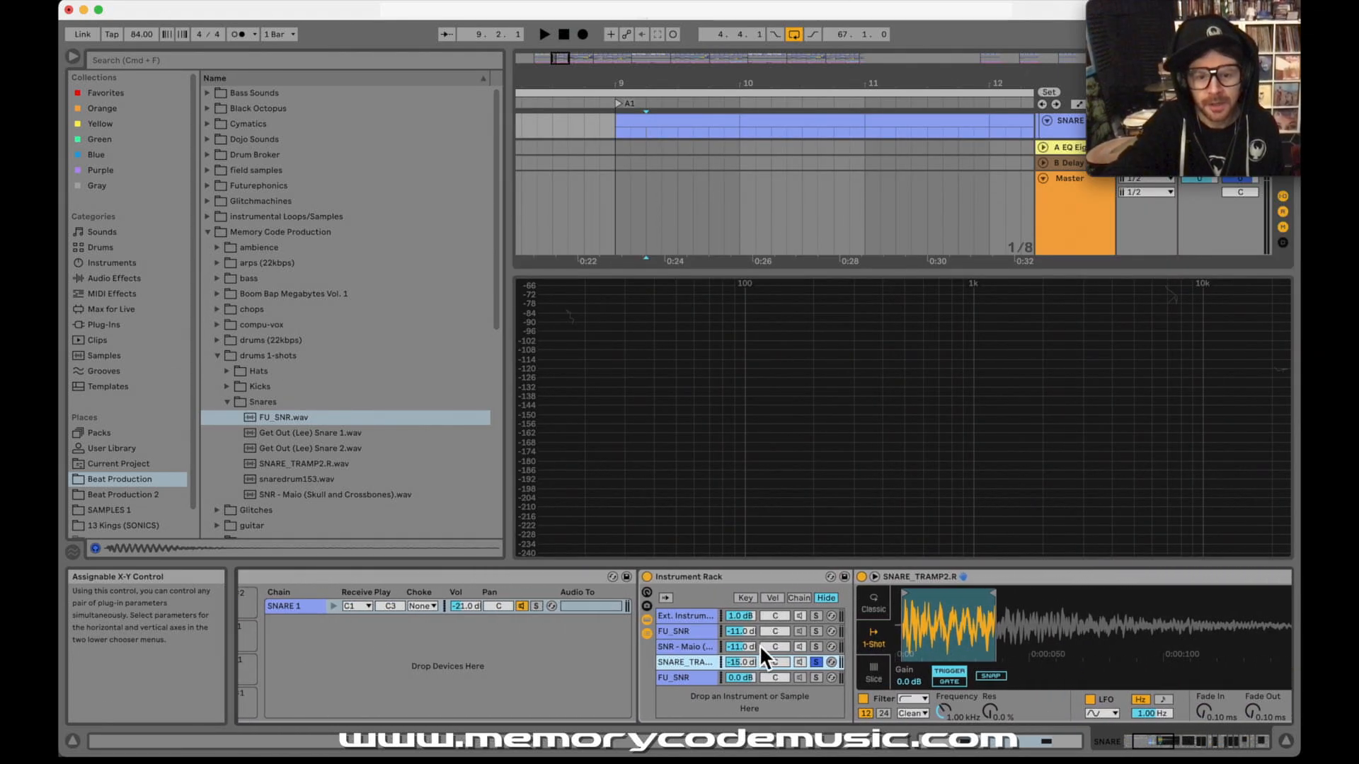
scroll(678, 660, right, 2)
key(space)
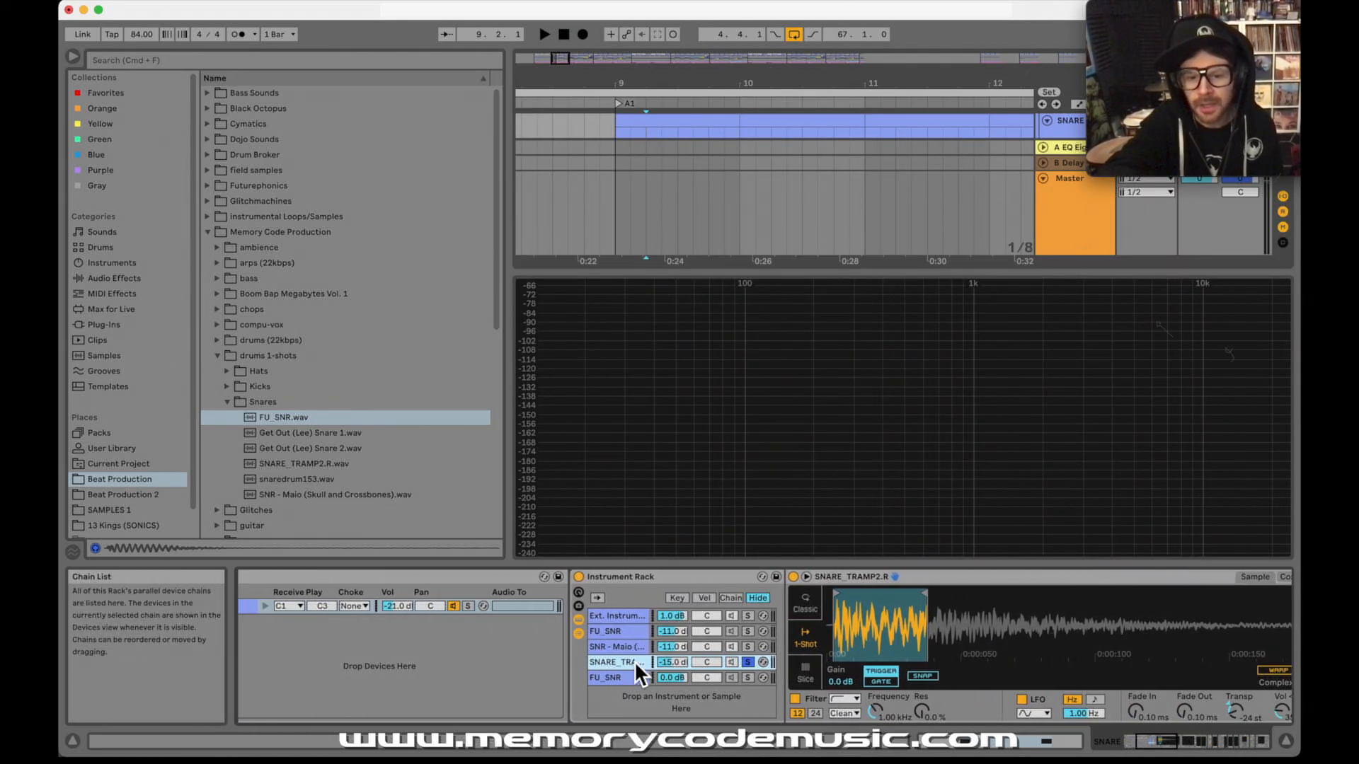
key(space)
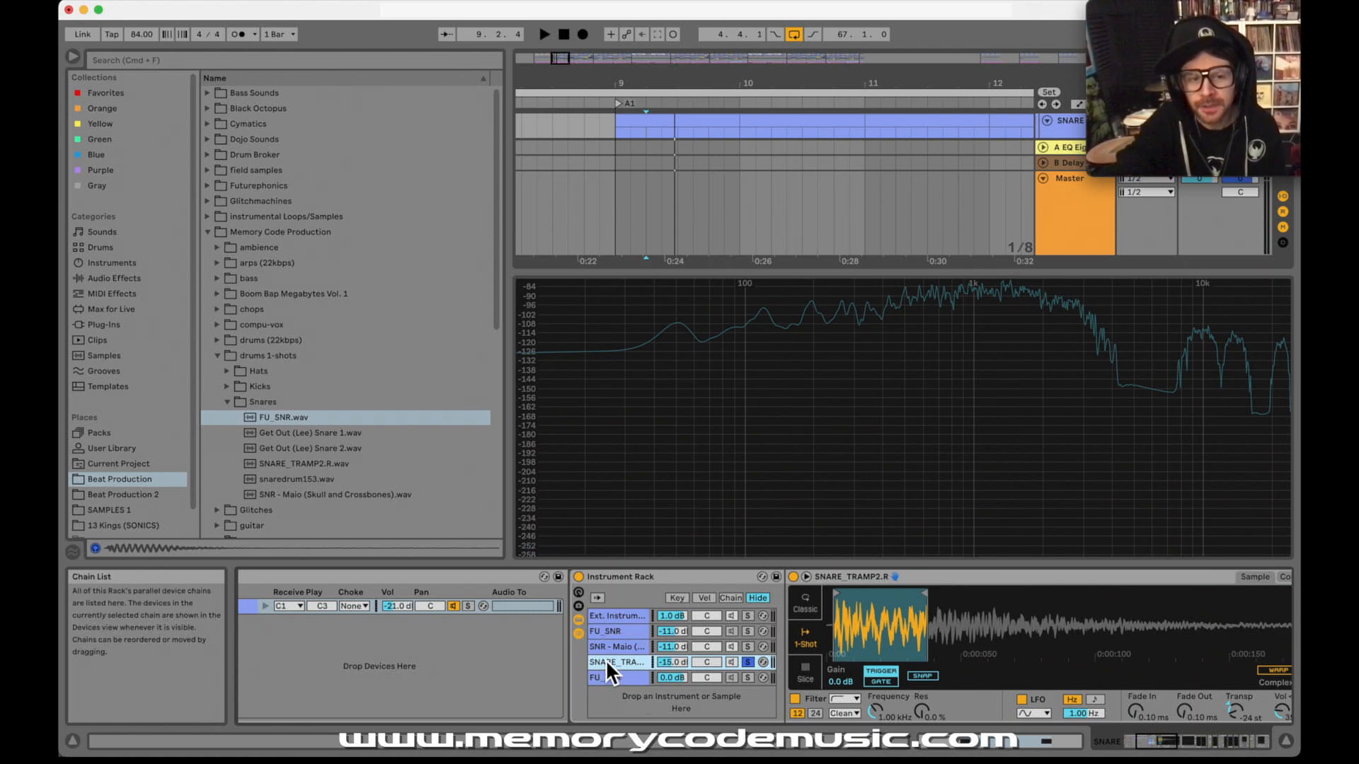
Add the Erosion effect from the Drive & Color audio effects to the SNARE_TRAMP2.R chain.
click(122, 277)
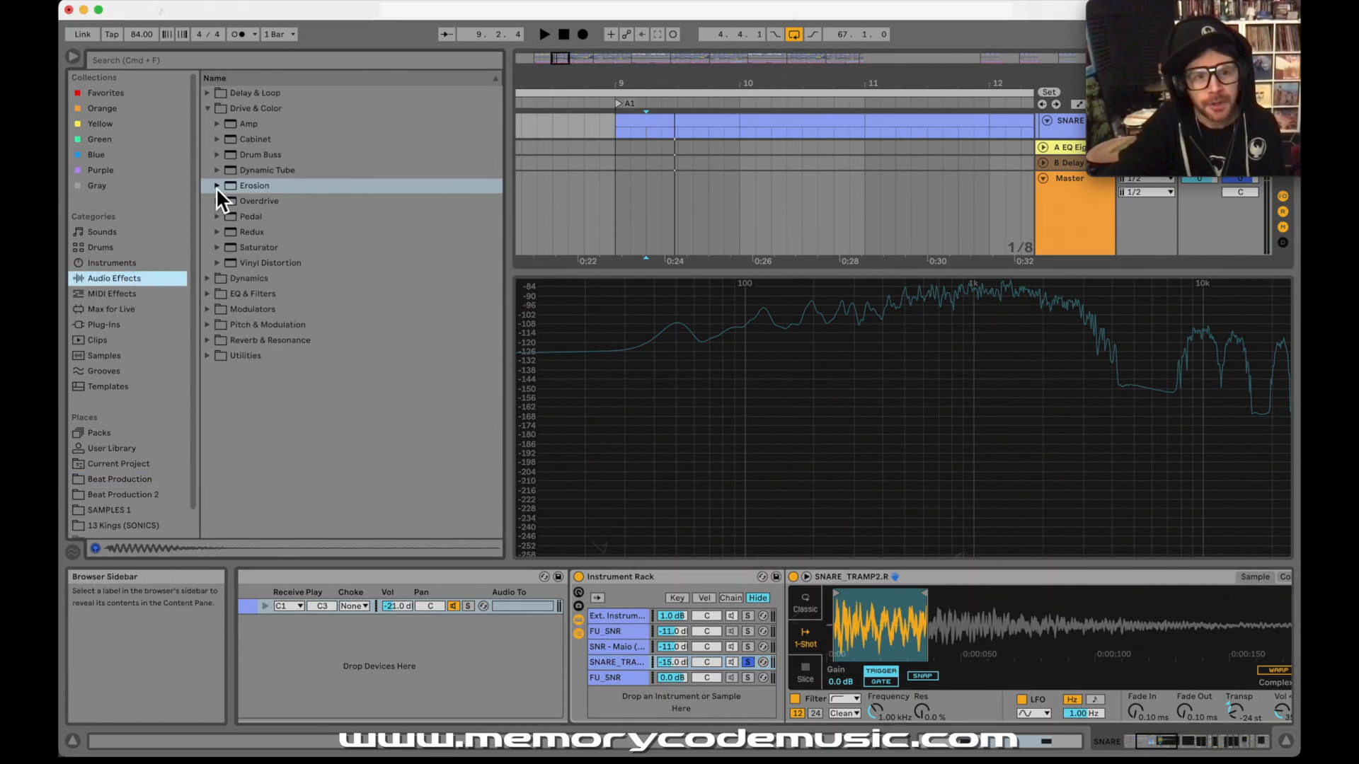
click(210, 109)
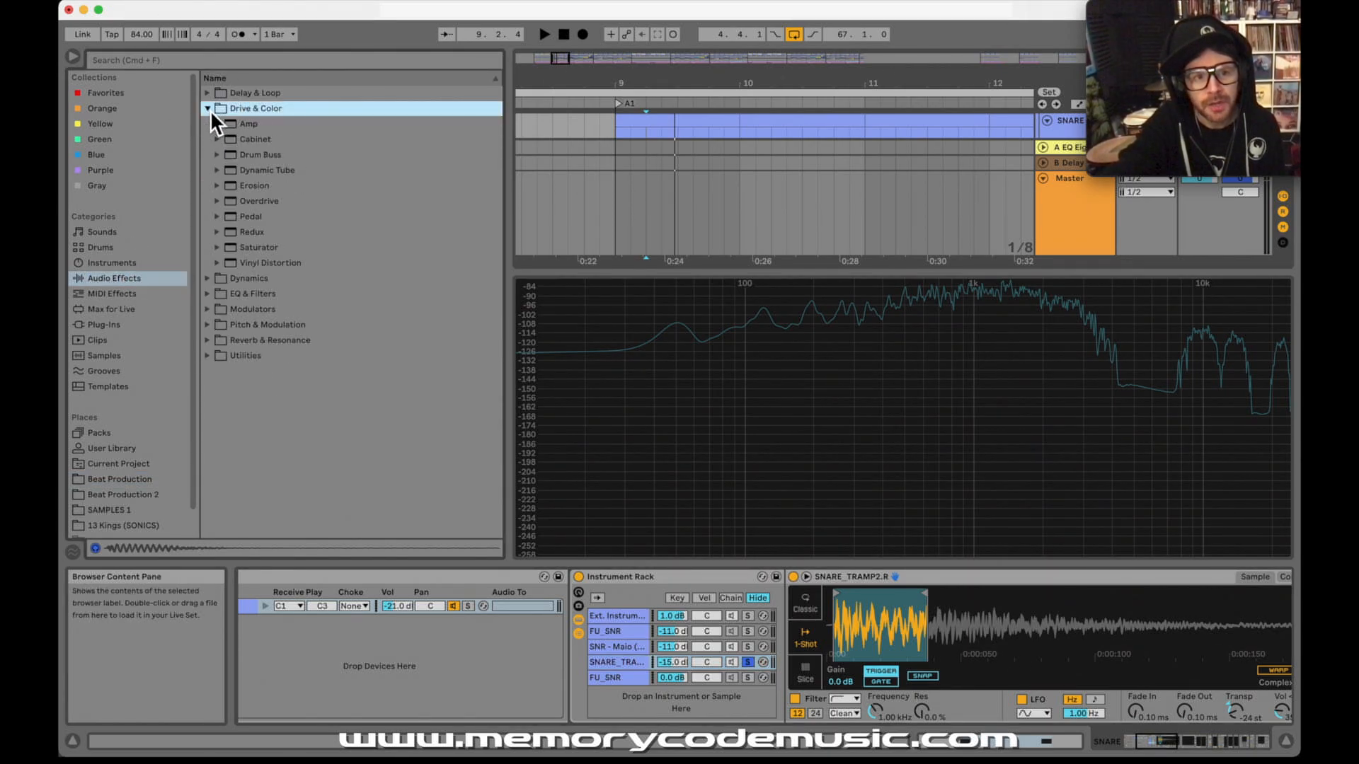
click(264, 188)
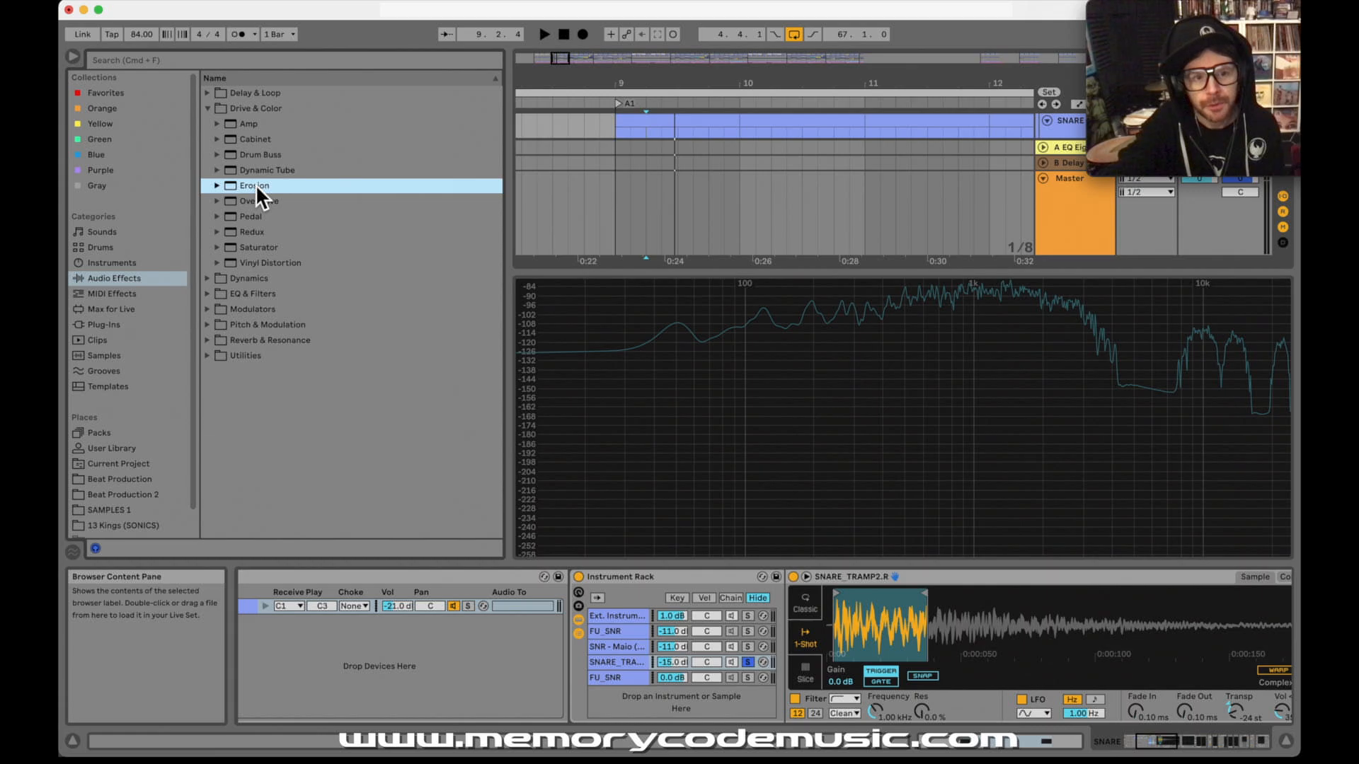
drag(608, 625, 618, 668)
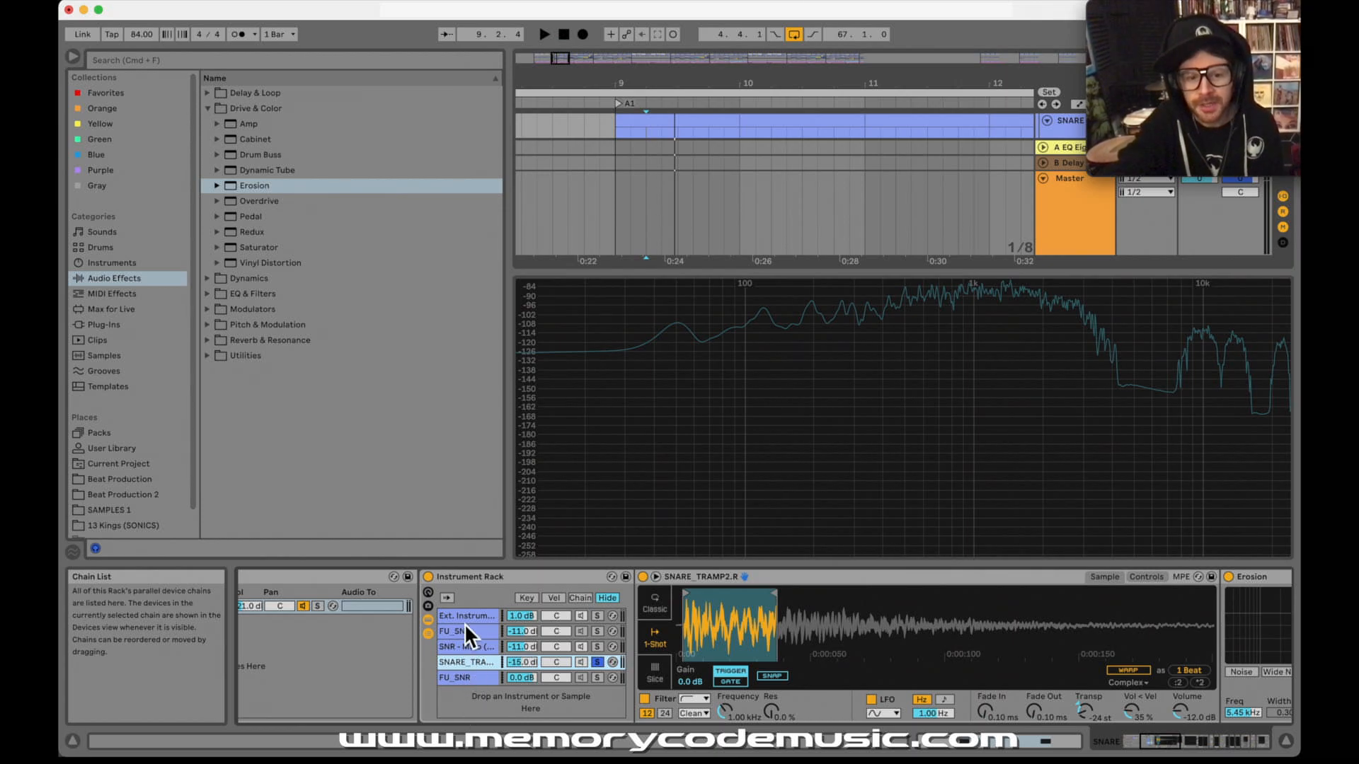
scroll(461, 663, right, 4)
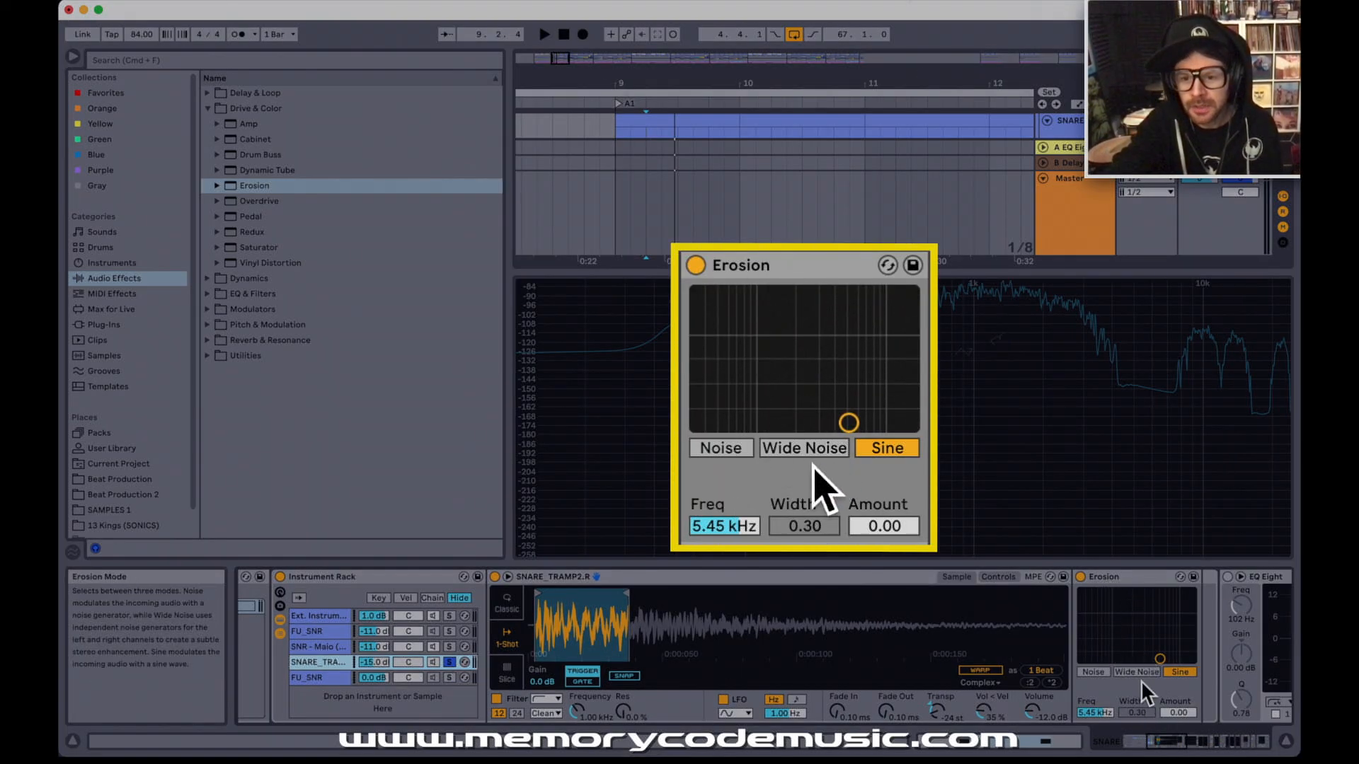
Set Erosion to Wide Noise mode with a width of 2.32 and a frequency of 6.07 kHz.
click(1140, 675)
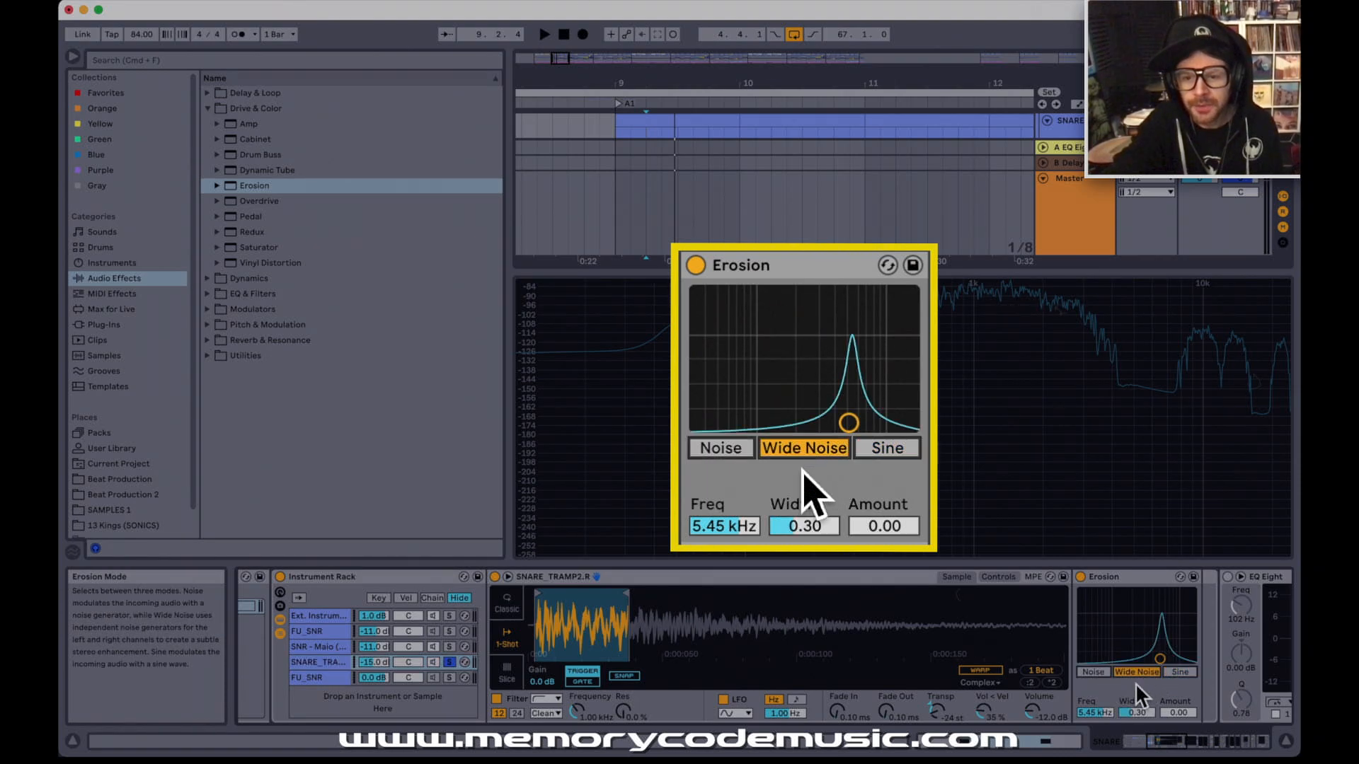
mouse_move(1136, 712)
mouse_down()
mouse_move(1137, 690)
mouse_move(1137, 719)
mouse_move(1152, 725)
mouse_up()
drag(1161, 658, 1165, 651)
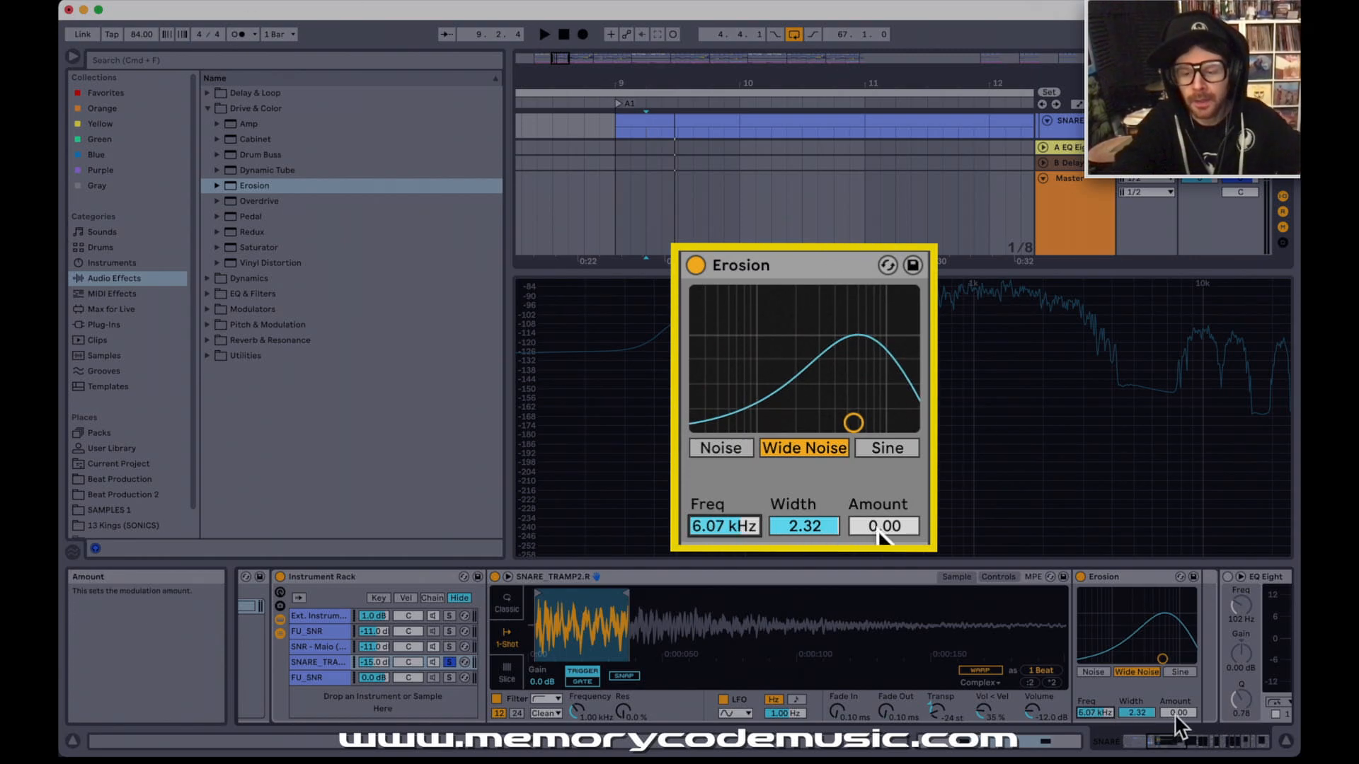
Raise the Erosion amount to 94.5 while repeatedly playing the soloed SNARE_TRAMP2.R layer.
drag(1177, 712, 1176, 571)
key(space)
key(space)
key(space)
key(space)
key(space)
mouse_move(1176, 712)
mouse_down()
mouse_move(1177, 752)
mouse_move(1178, 722)
mouse_up()
key(space)
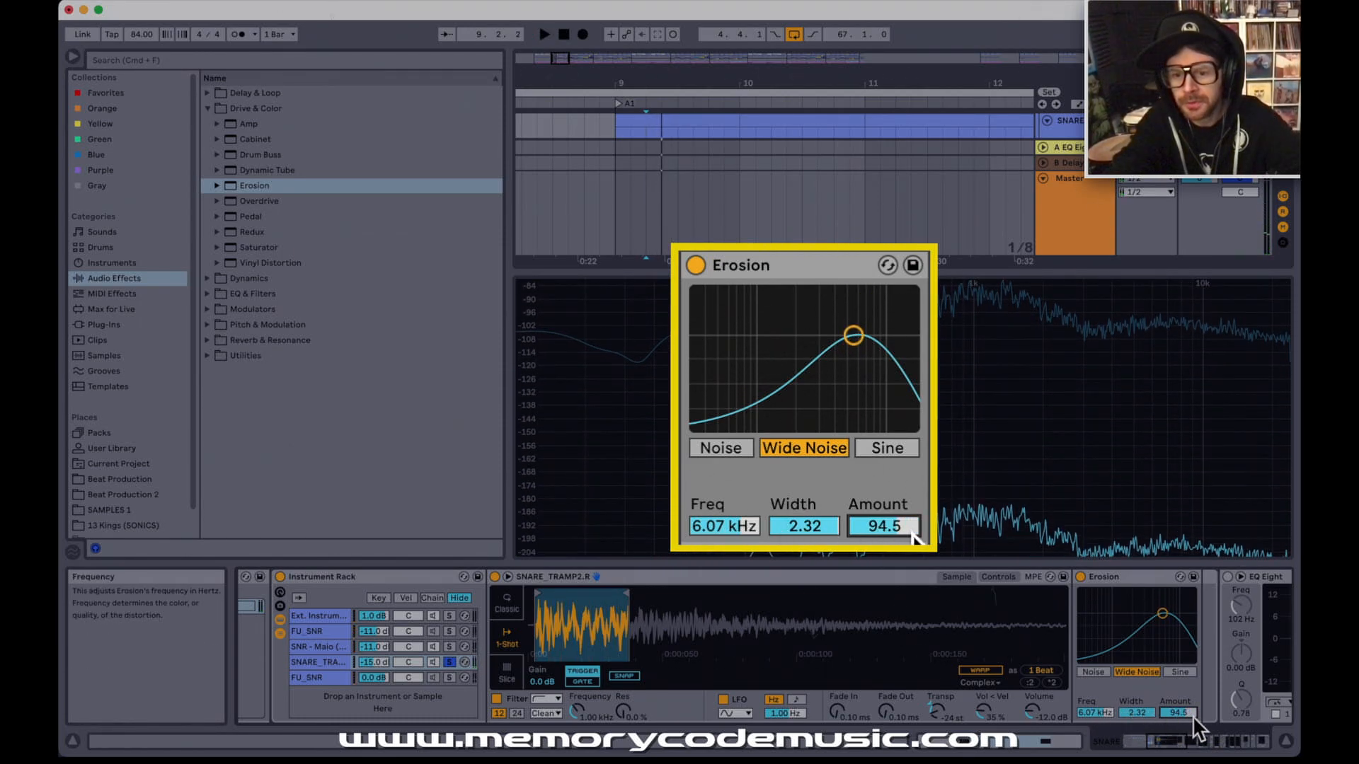
Set the Erosion amount to 12.0 and unsolo the SNARE_TRAMP2.R chain.
scroll(1180, 712, down, 10)
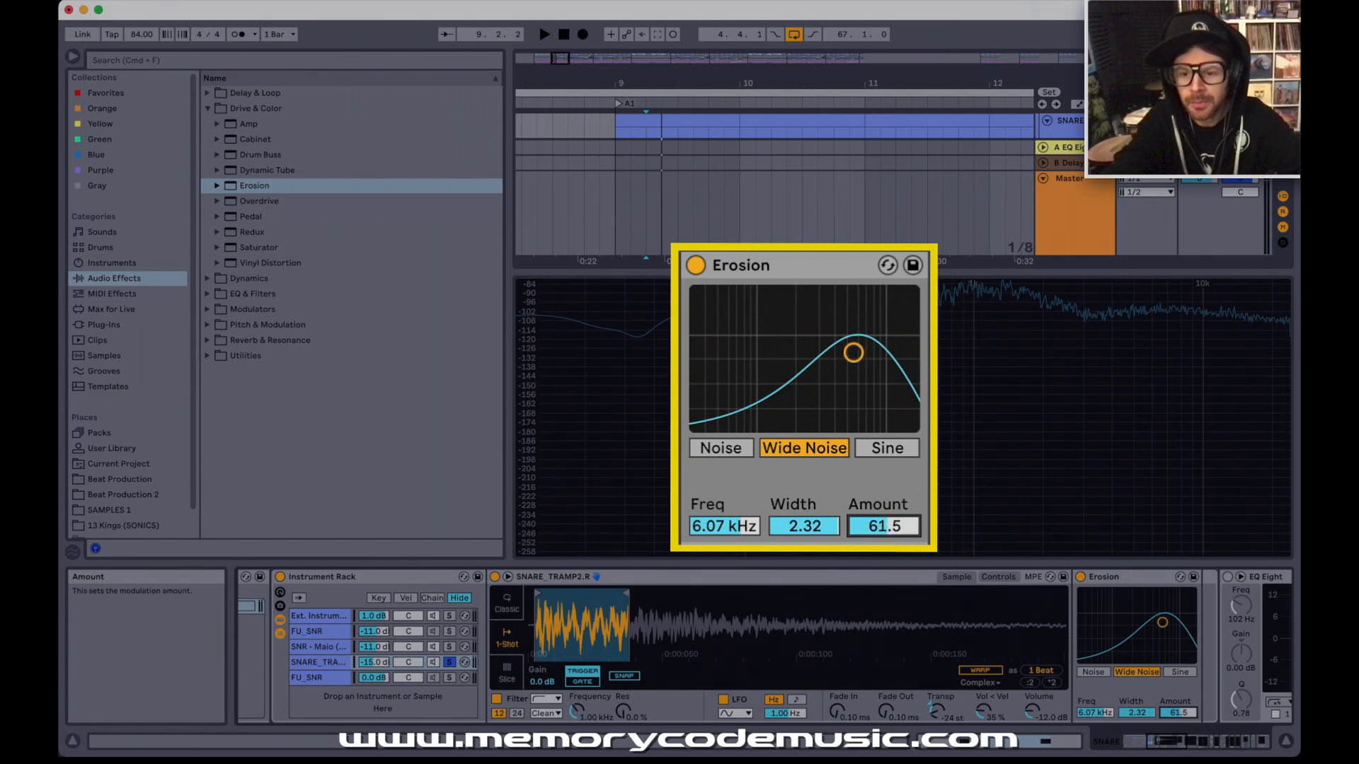
text(12)
key(Return)
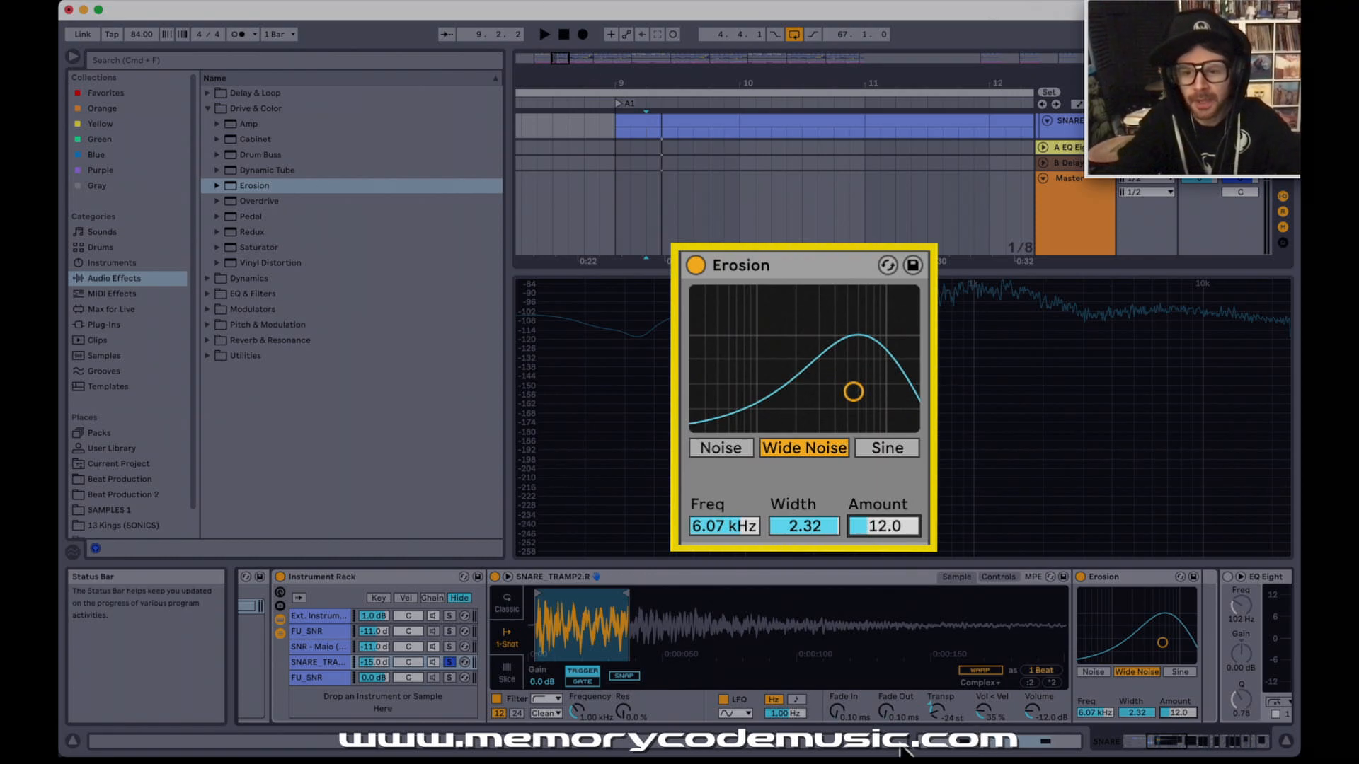
click(449, 662)
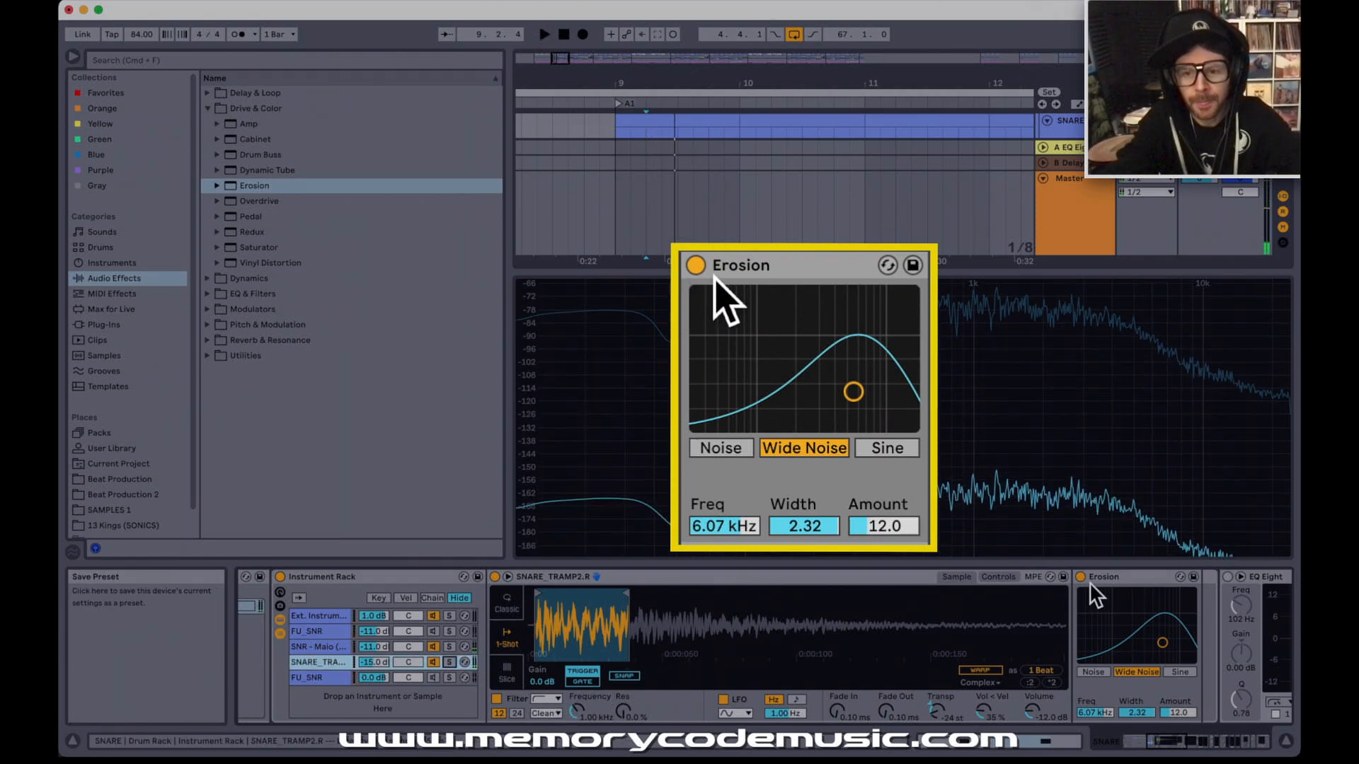
Bypass Erosion on the SNARE_TRAMP2.R chain and return to the Instrument Rack's chain list.
click(1128, 578)
click(1081, 576)
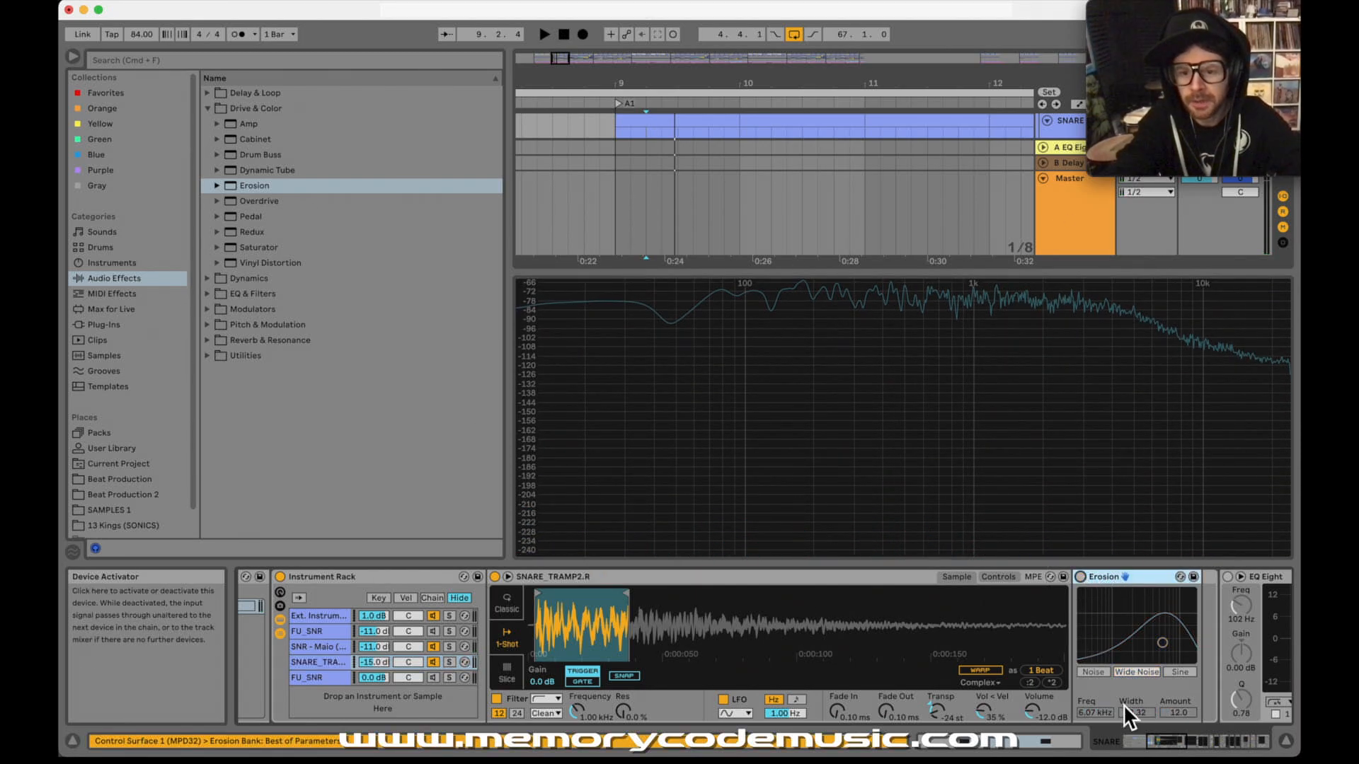
scroll(1124, 705, left, 8)
scroll(1123, 705, right, 5)
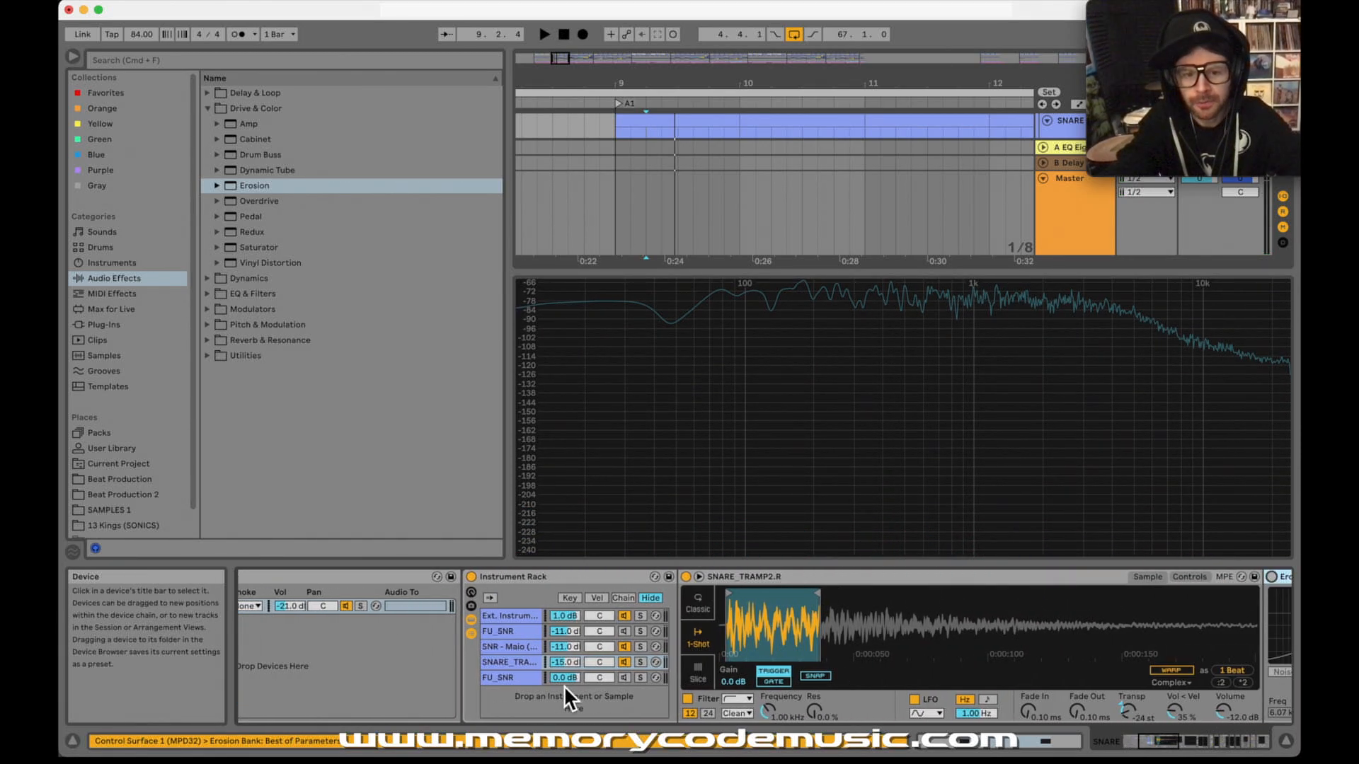
Set the SNARE_TRAMP2.R sample's Fade Out to 6.86 ms while playing the layered snare.
click(515, 661)
key(space)
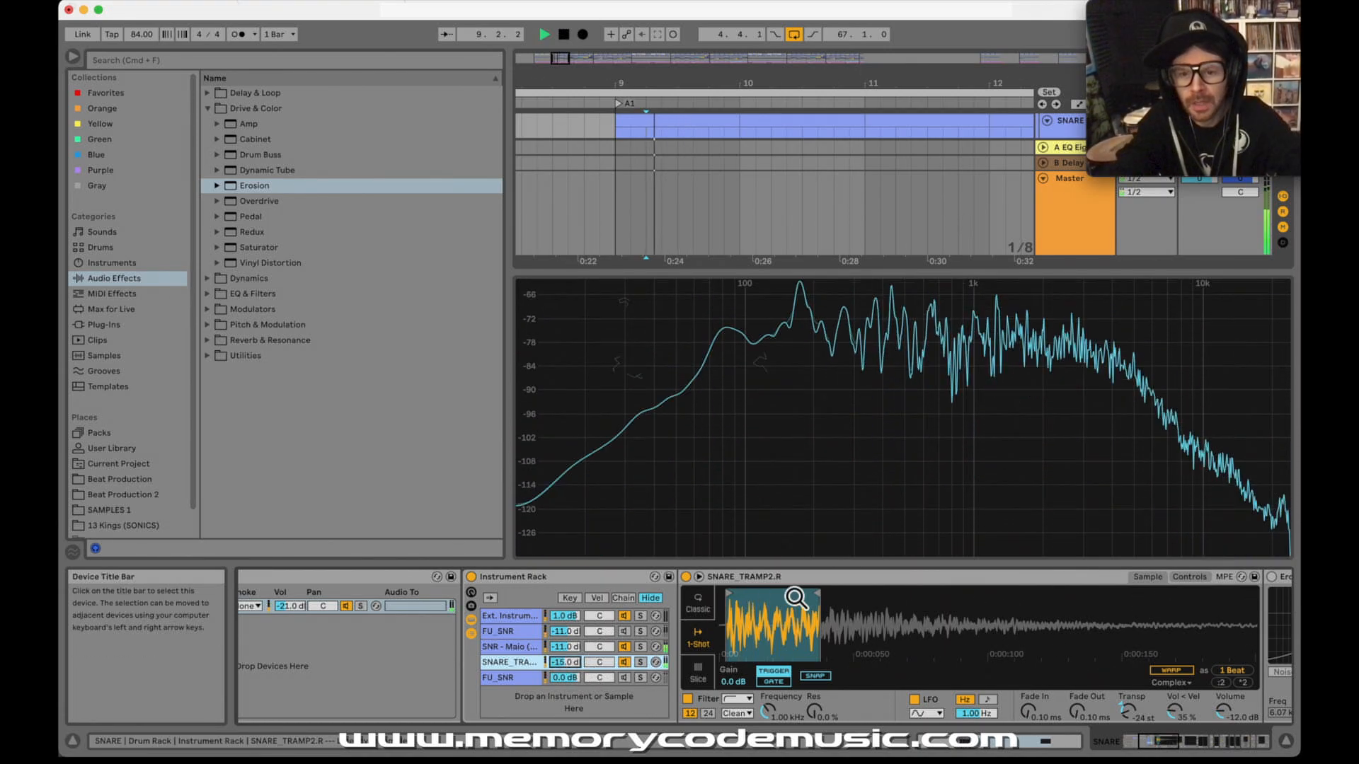
drag(1081, 733, 1081, 708)
key(space)
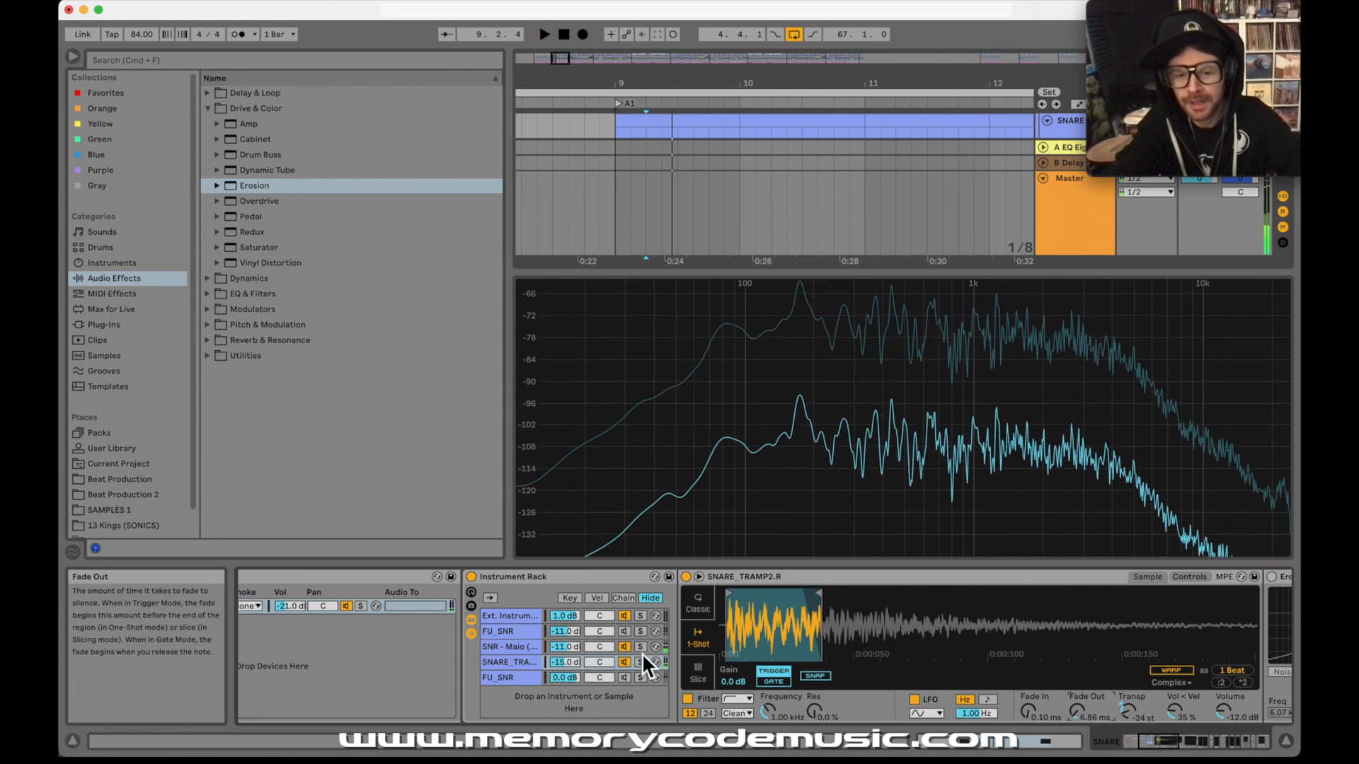
Select the last FU_SNR chain and the Glue Compressor on the SNARE track, and collapse the enlarged Spectrum display.
click(515, 678)
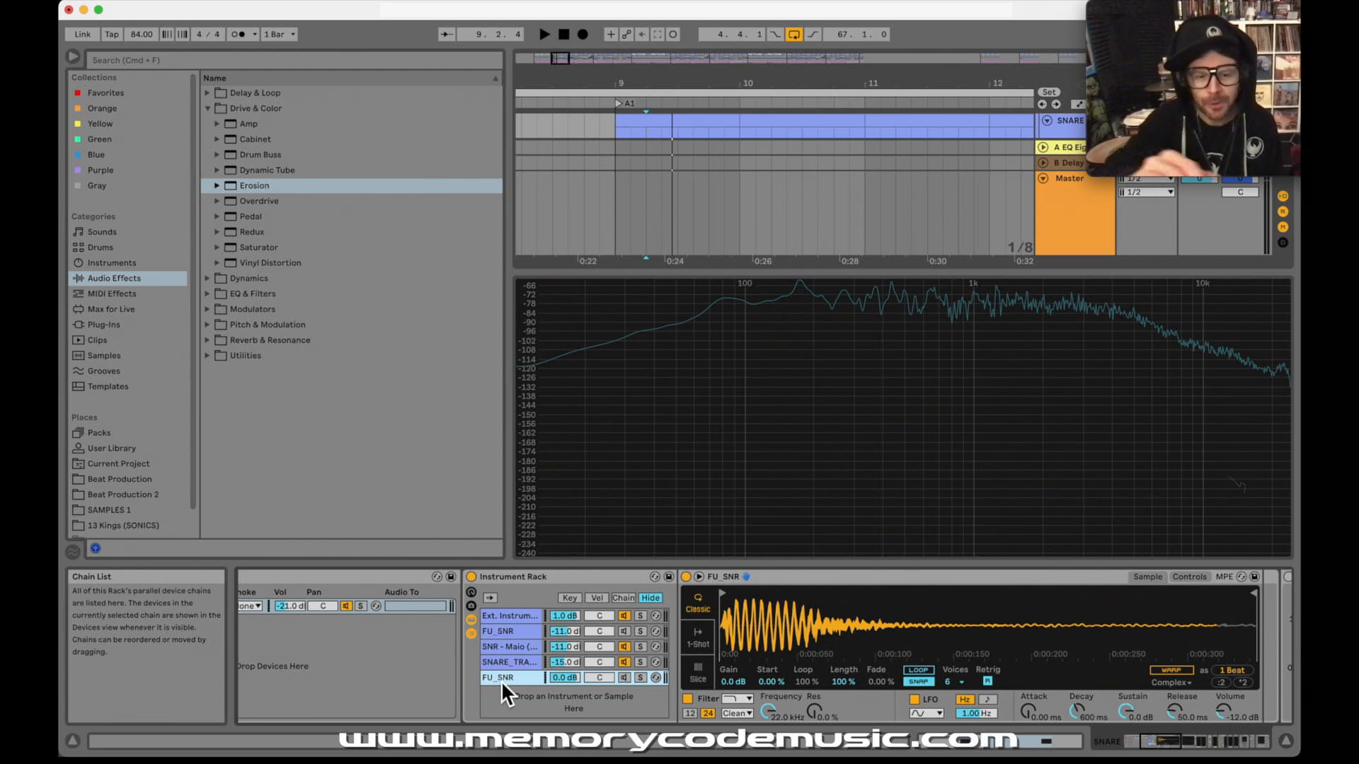
scroll(519, 707, right, 10)
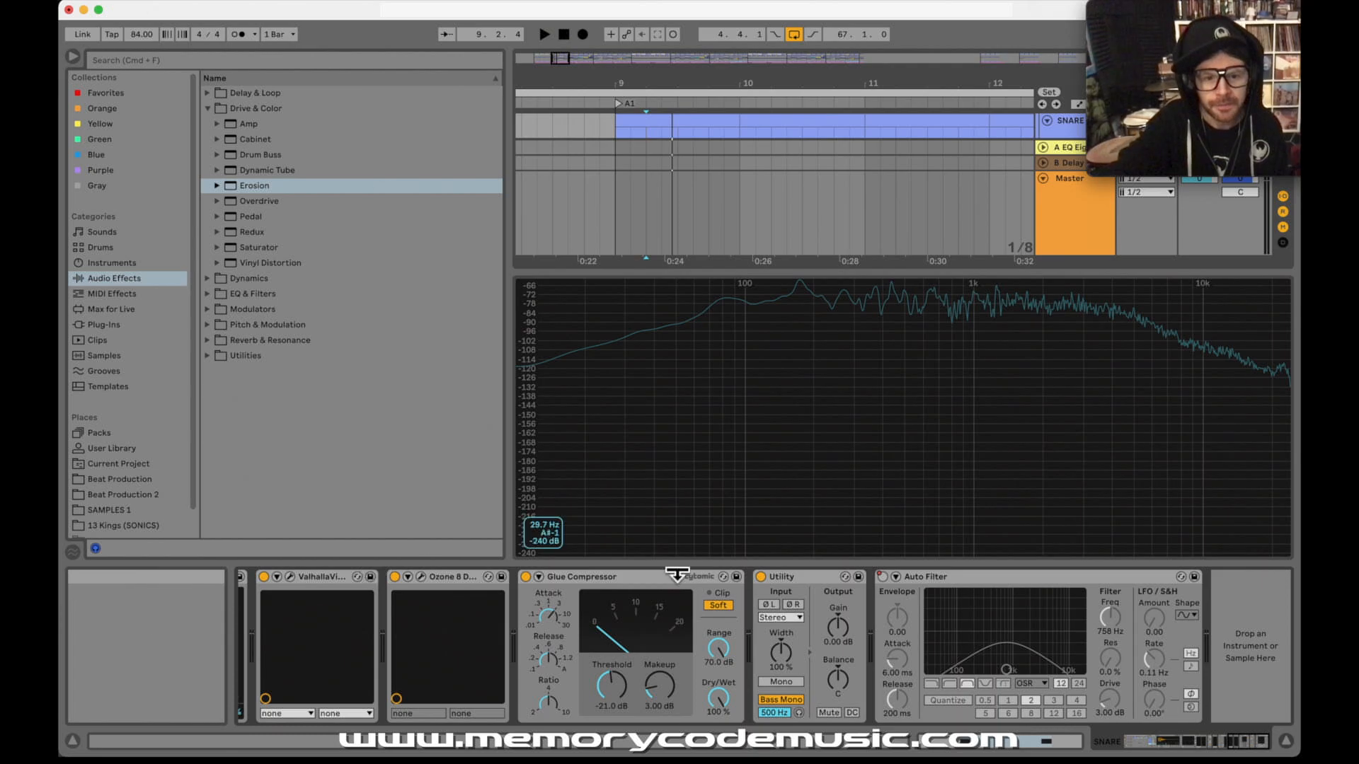
click(609, 578)
double_click(722, 419)
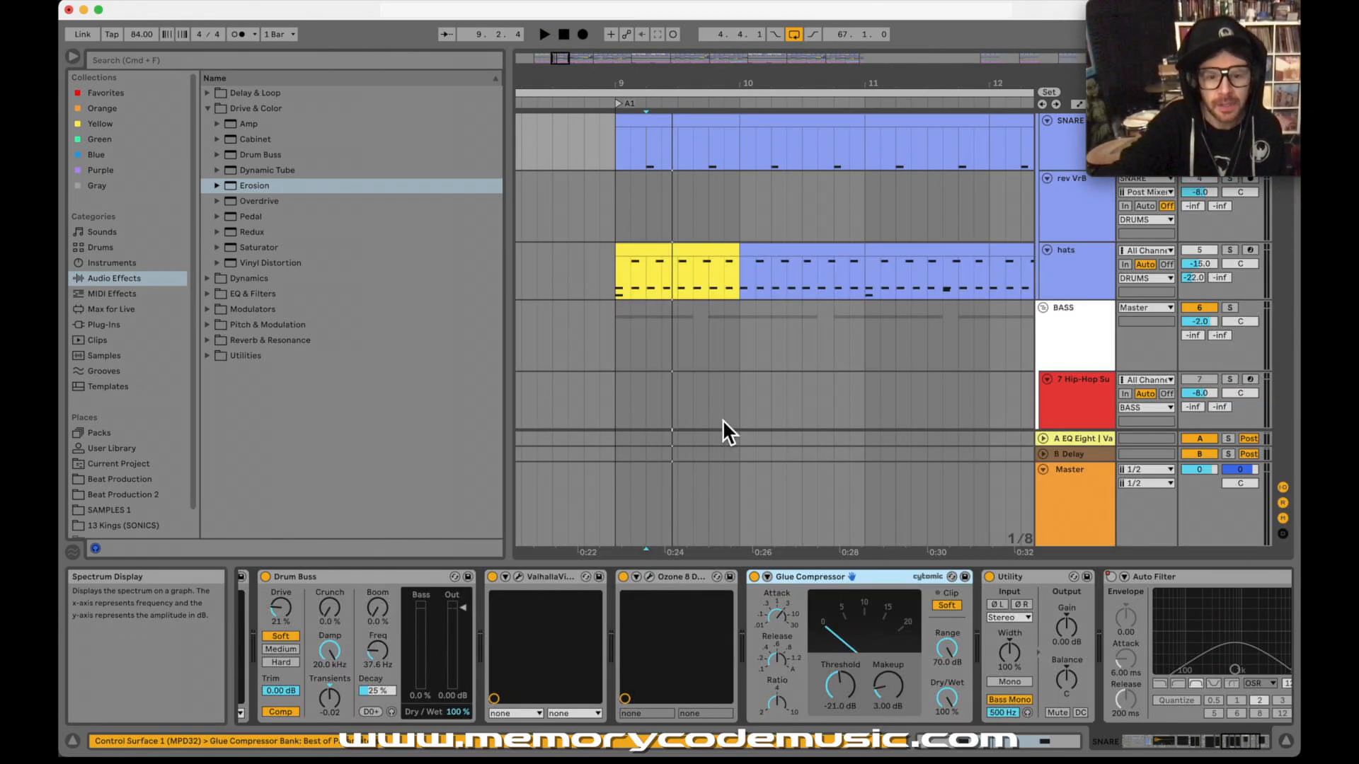
Play the layered snare several times and examine the Glue Compressor's attack and threshold behaviour.
scroll(1018, 648, right, 5)
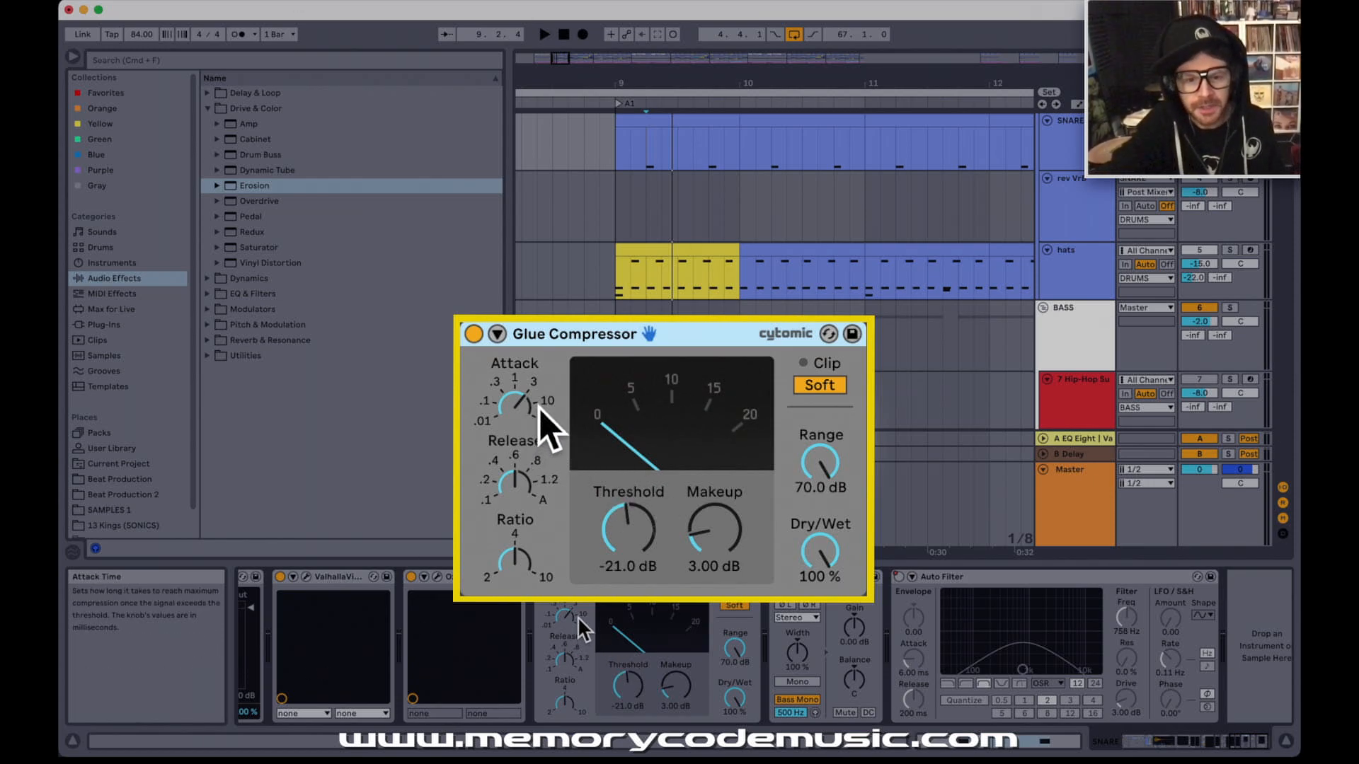
key(space)
key(space)
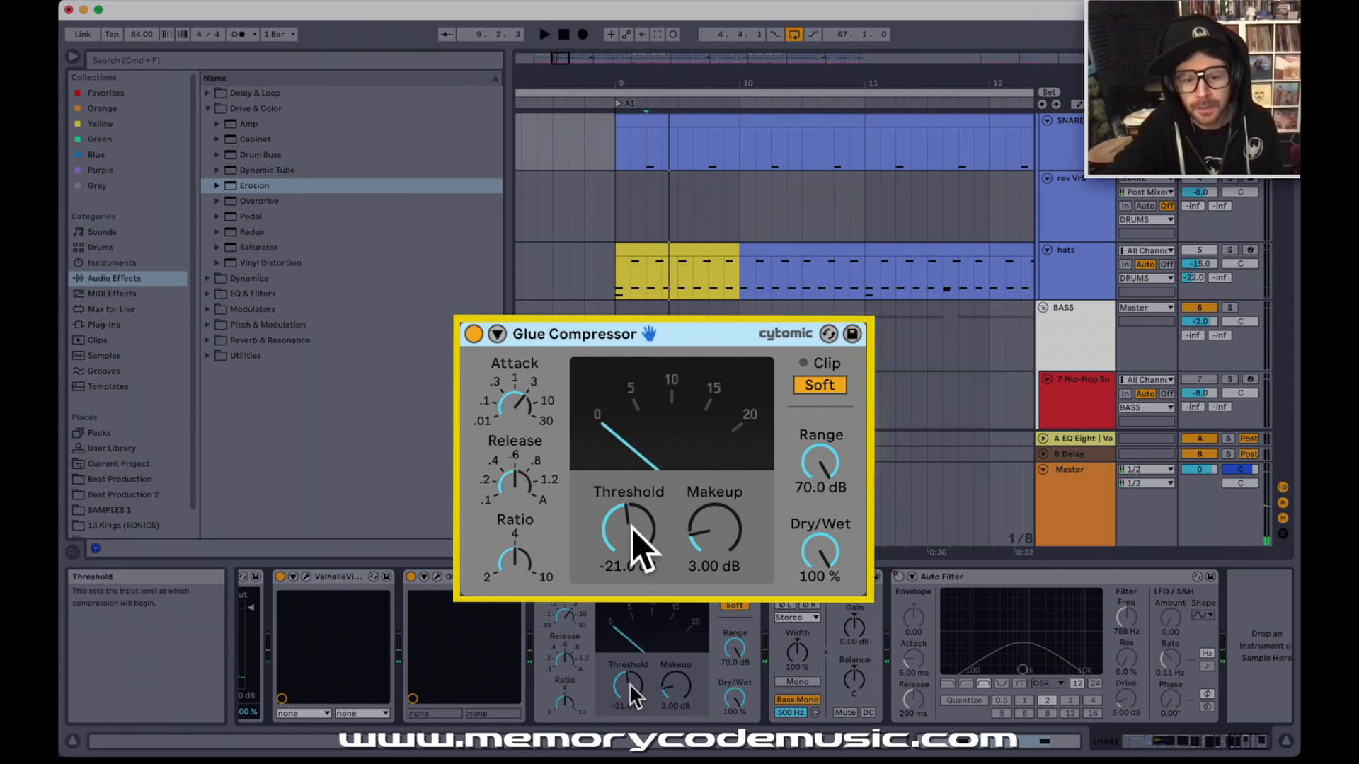
key(space)
key(space)
Return to the snare's Instrument Rack and show the sample of the SNR - Maio (Frankenstein) chain.
scroll(607, 630, left, 15)
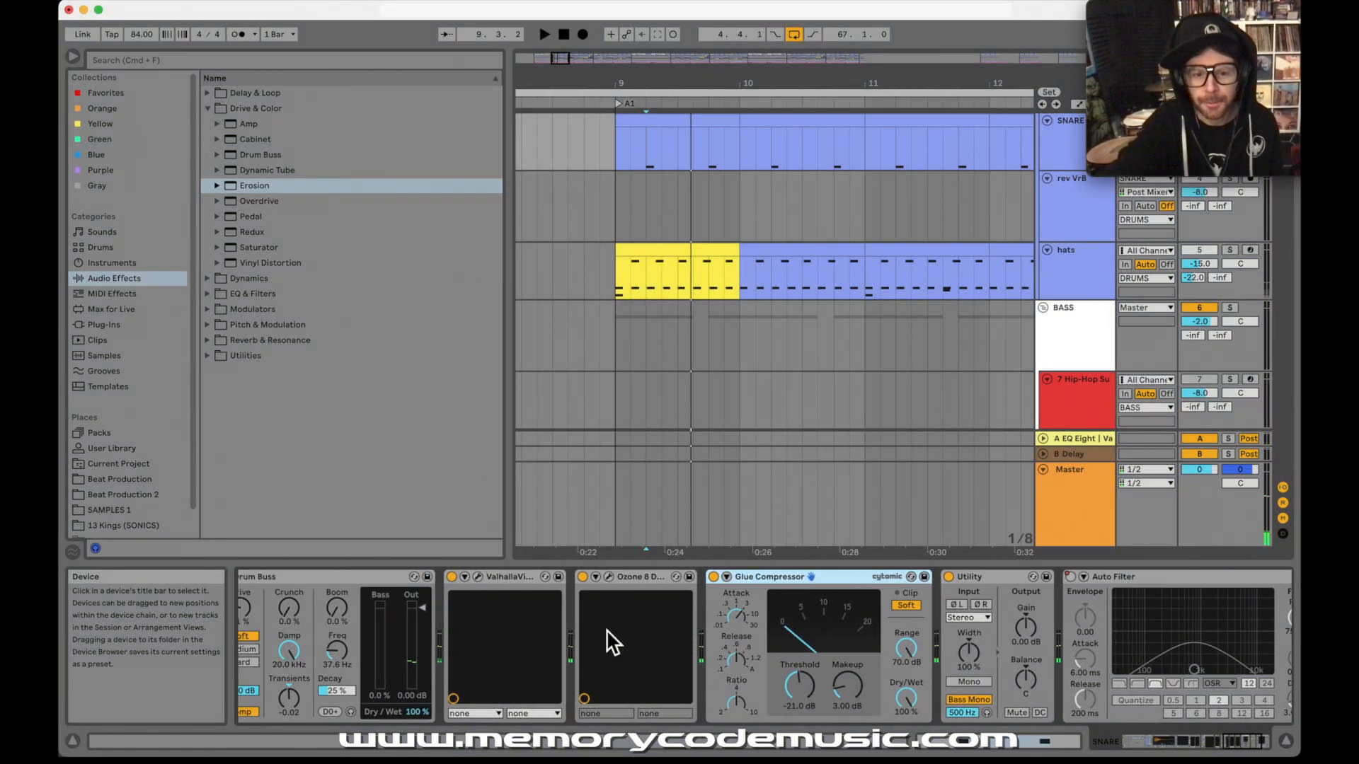
scroll(606, 630, left, 12)
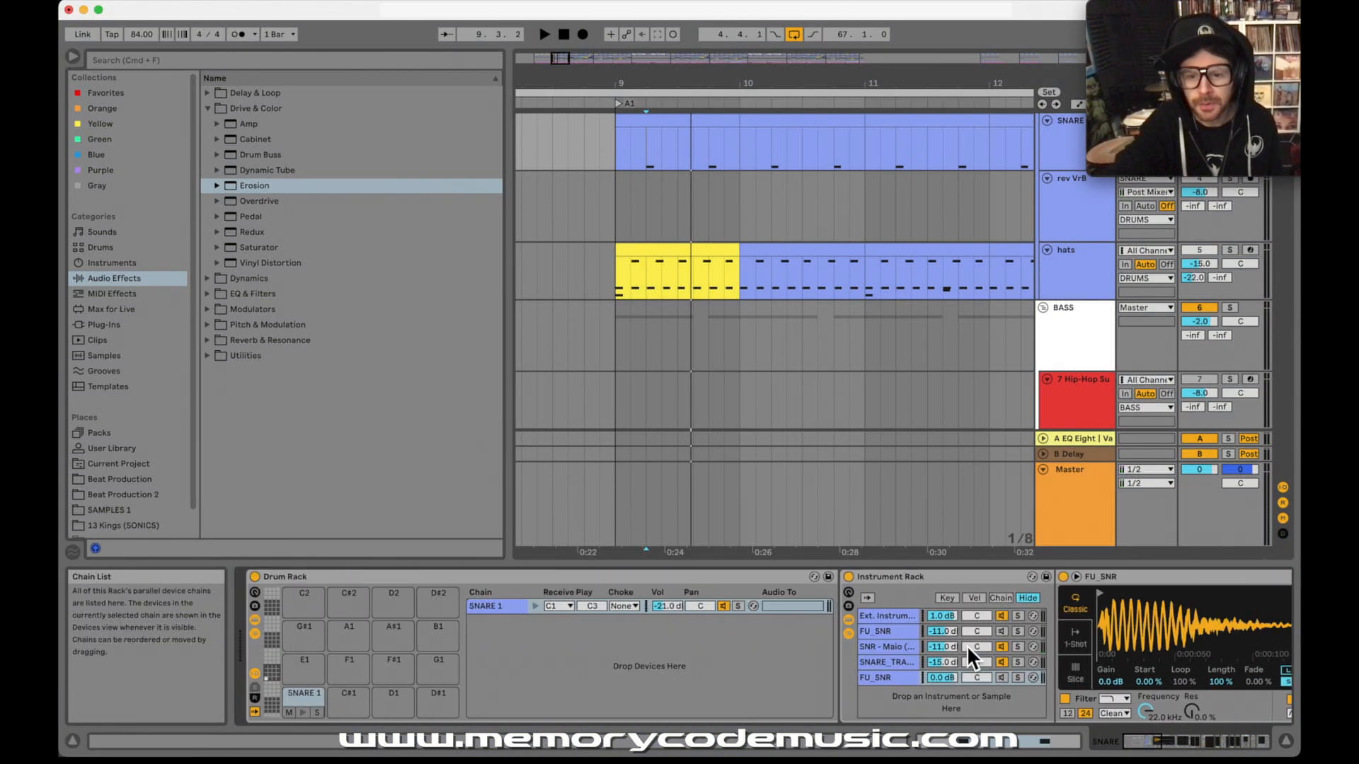
click(866, 665)
click(891, 647)
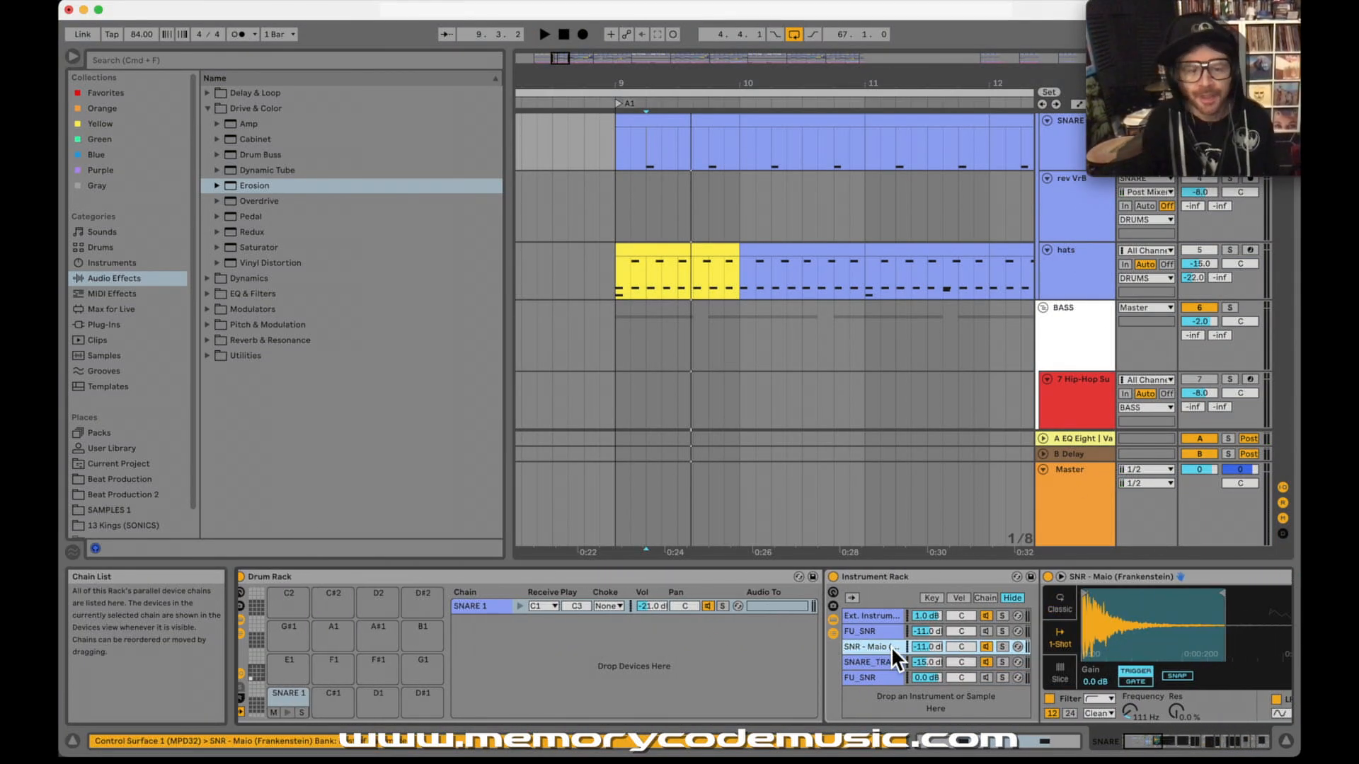